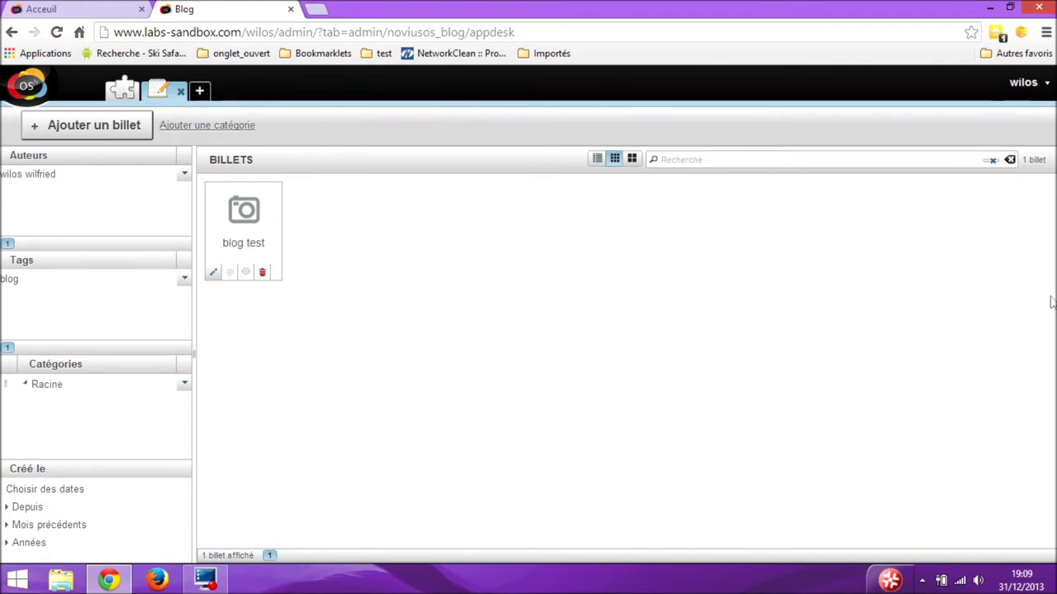
Clear the search of the blog posts, and examine the form for adding a blog category before cancelling it.
left_click(991, 161)
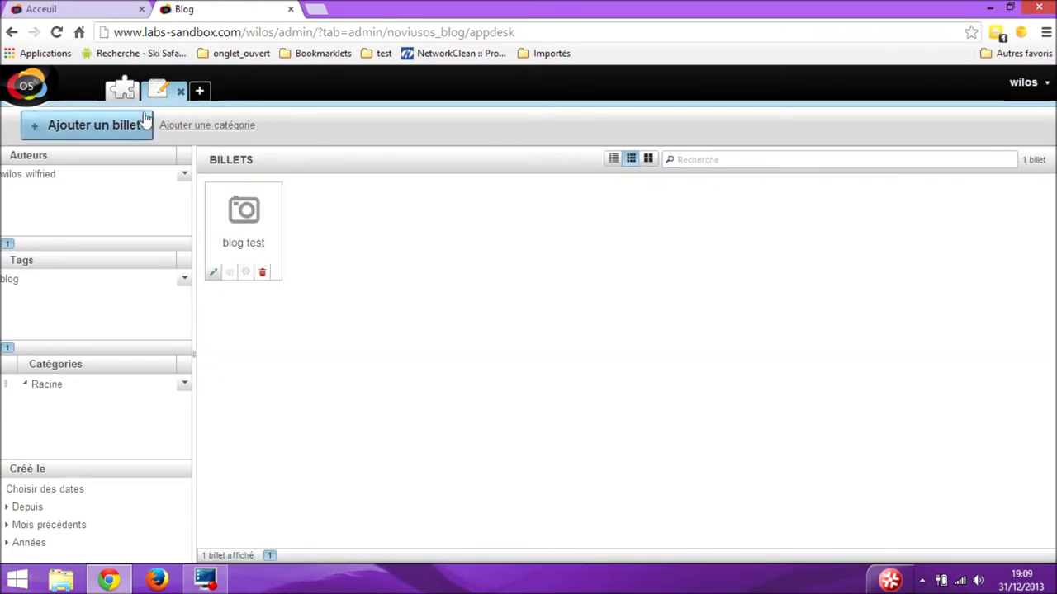
left_click(191, 127)
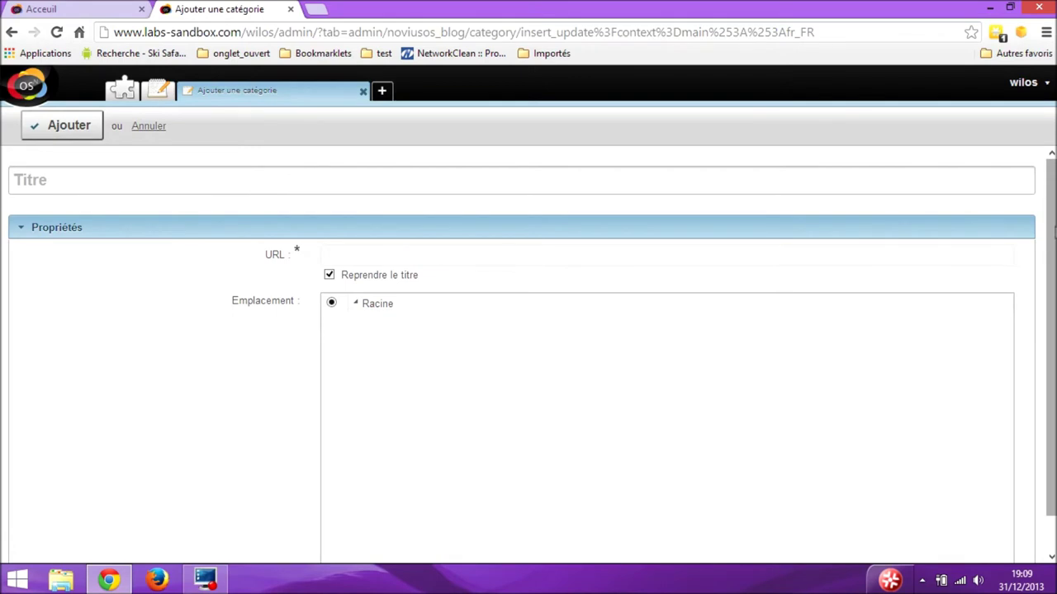
scroll(1050, 297, "down", 1)
scroll(1050, 297, "up", 1)
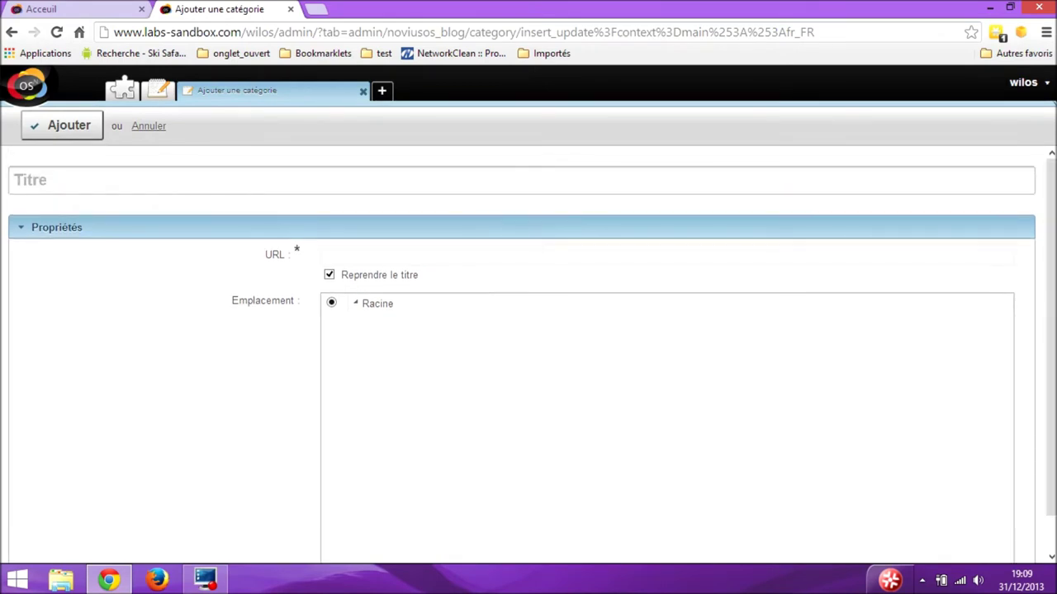
left_click(148, 126)
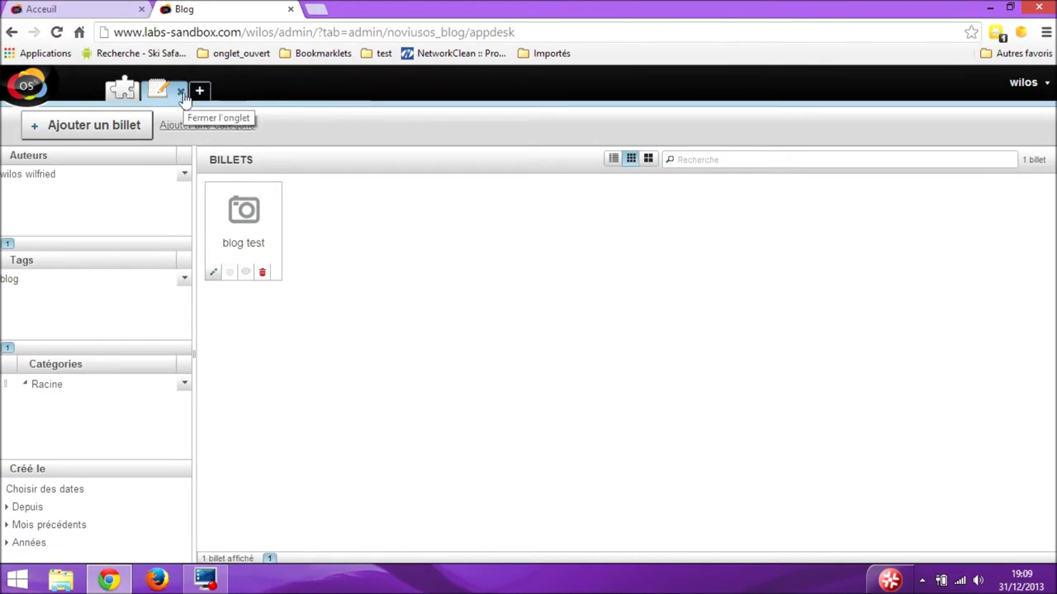
Close the Blog application and return to the overview of all applications.
left_click(200, 91)
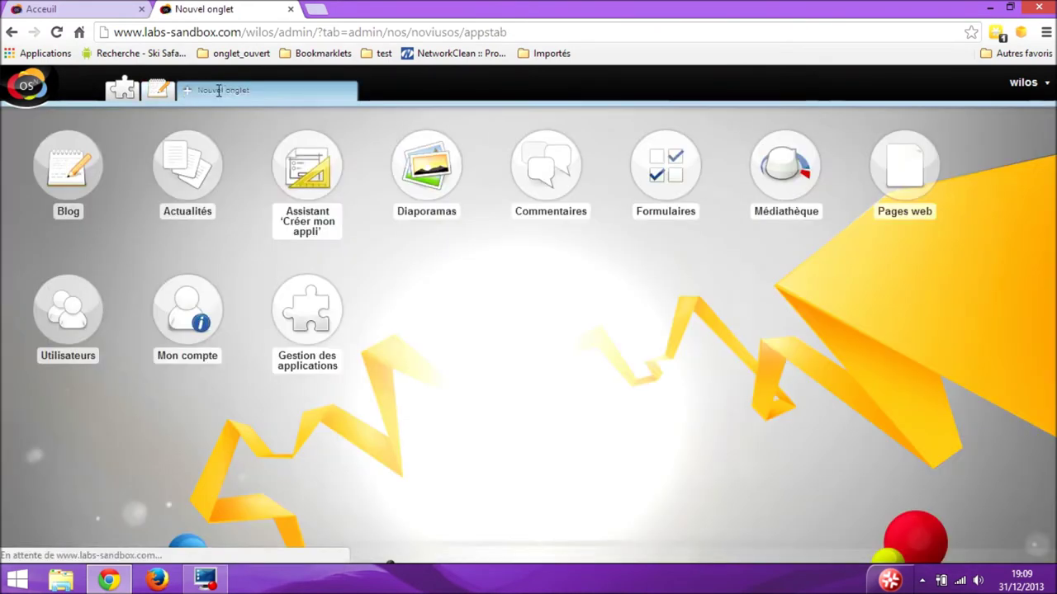
left_click(166, 98)
left_click(180, 94)
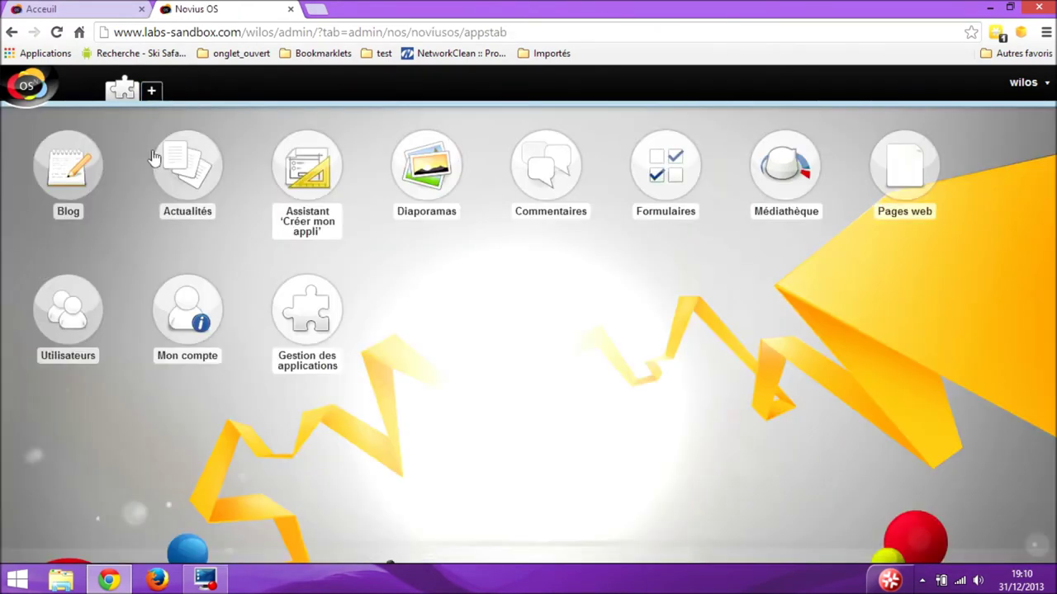
Open the Actualités application and examine its form for adding a news item, closing the form without adding anything.
left_click(206, 177)
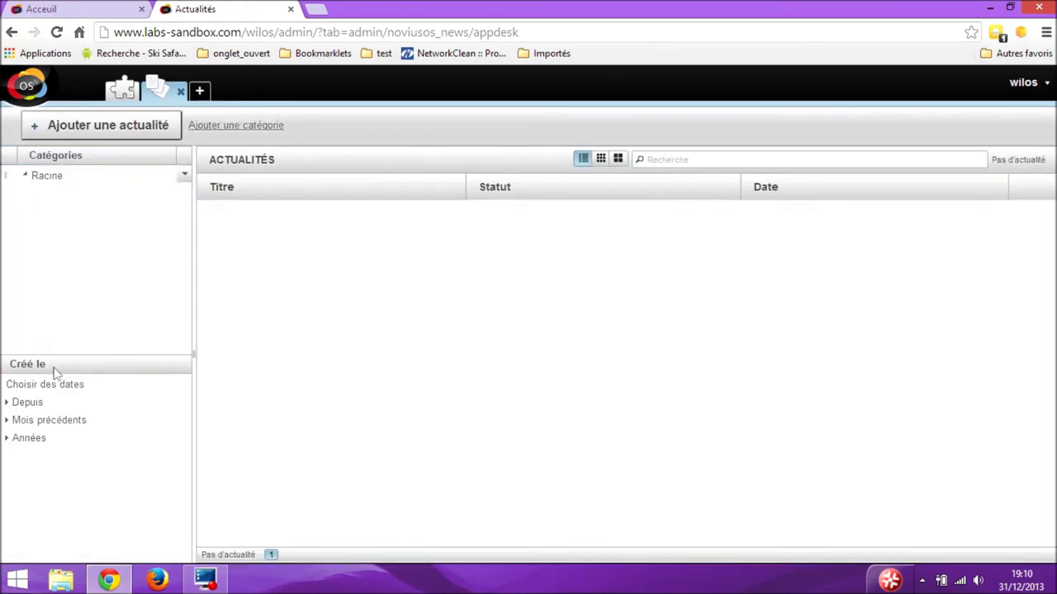
left_click(120, 134)
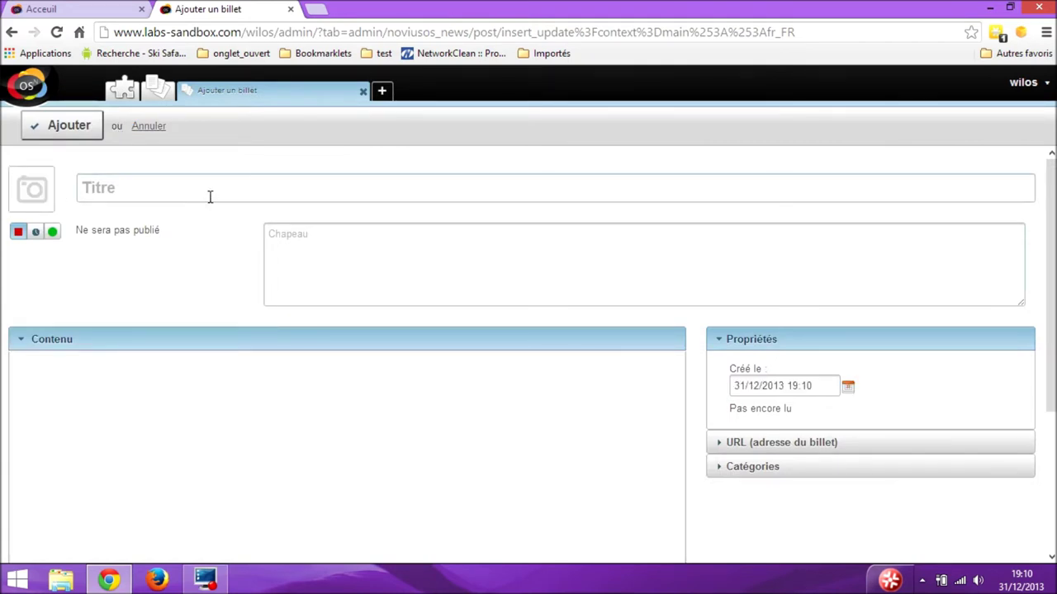
left_click(364, 92)
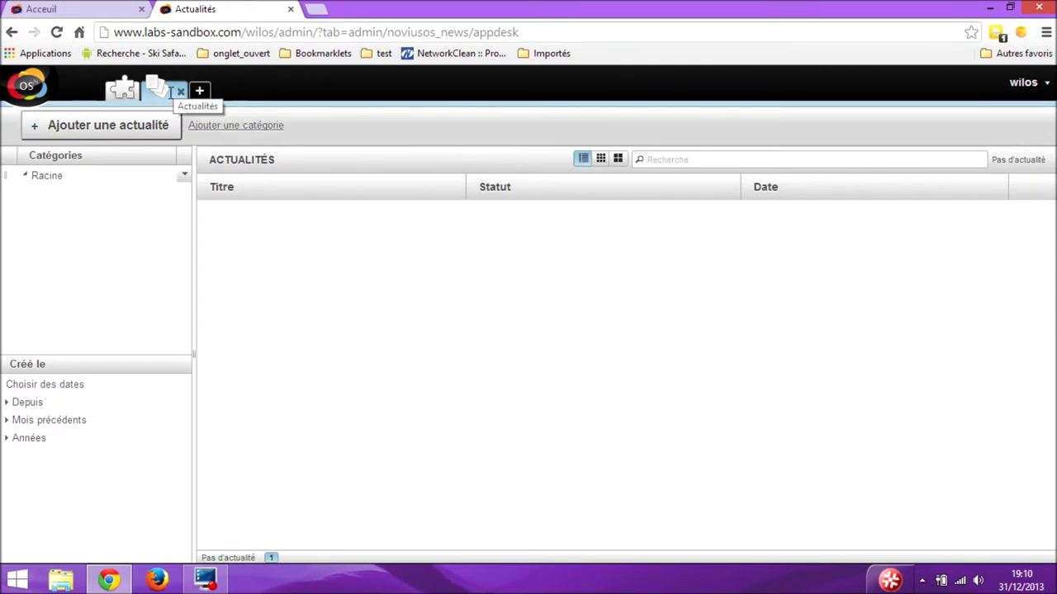
Close the Actualités application and return to the overview of all applications.
left_click(199, 91)
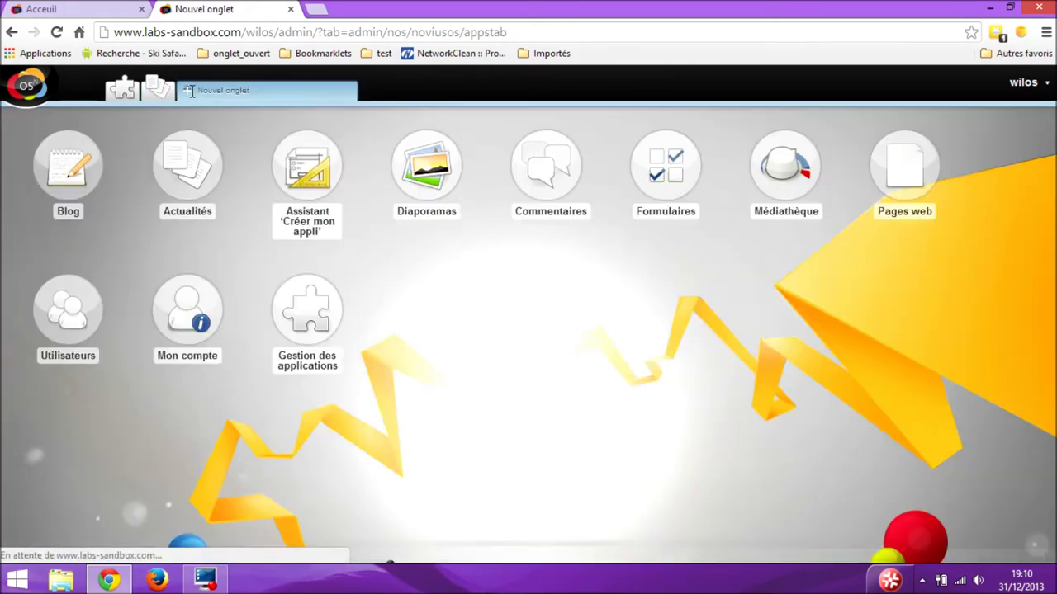
left_click(167, 96)
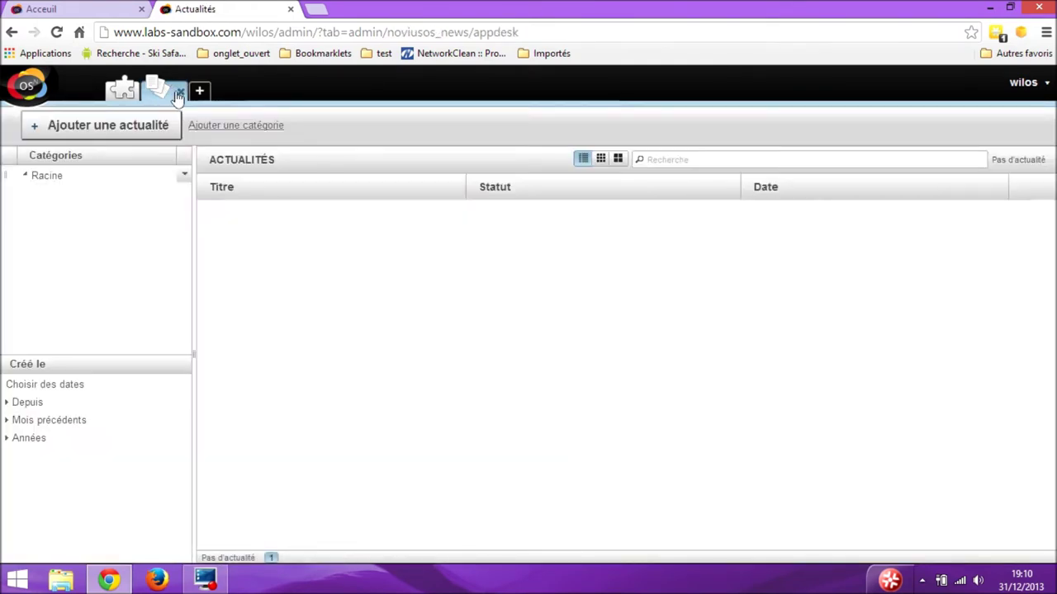
left_click(180, 91)
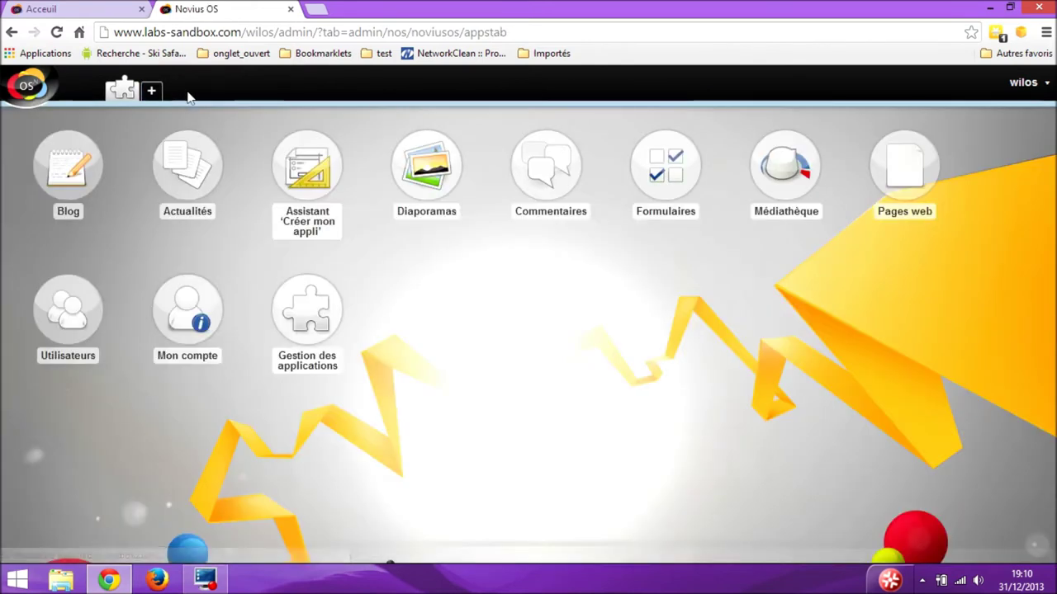
Open the Pages web application and preview the Acceuil page, closing the preview to return to the page list.
left_click(909, 190)
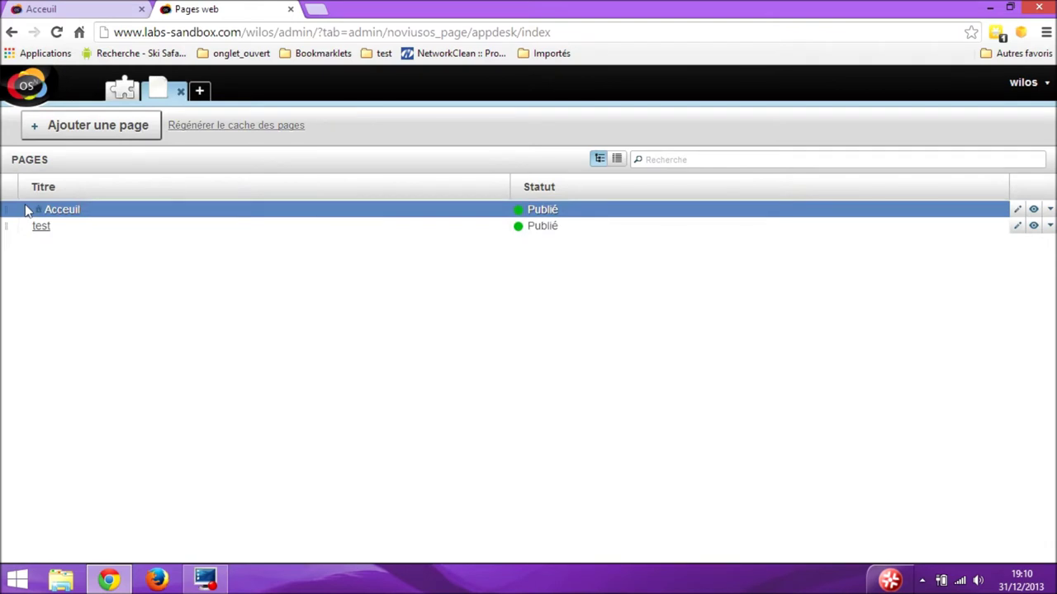
mouse_move(10, 216)
left_mouse_down()
mouse_move(17, 236)
mouse_move(12, 213)
left_mouse_up()
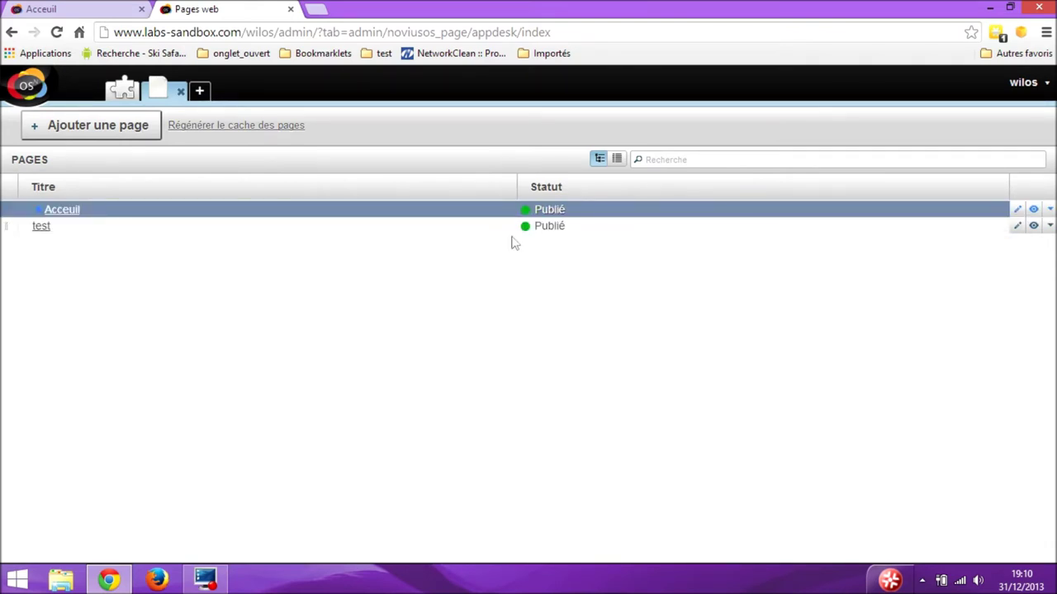
left_click(1033, 210)
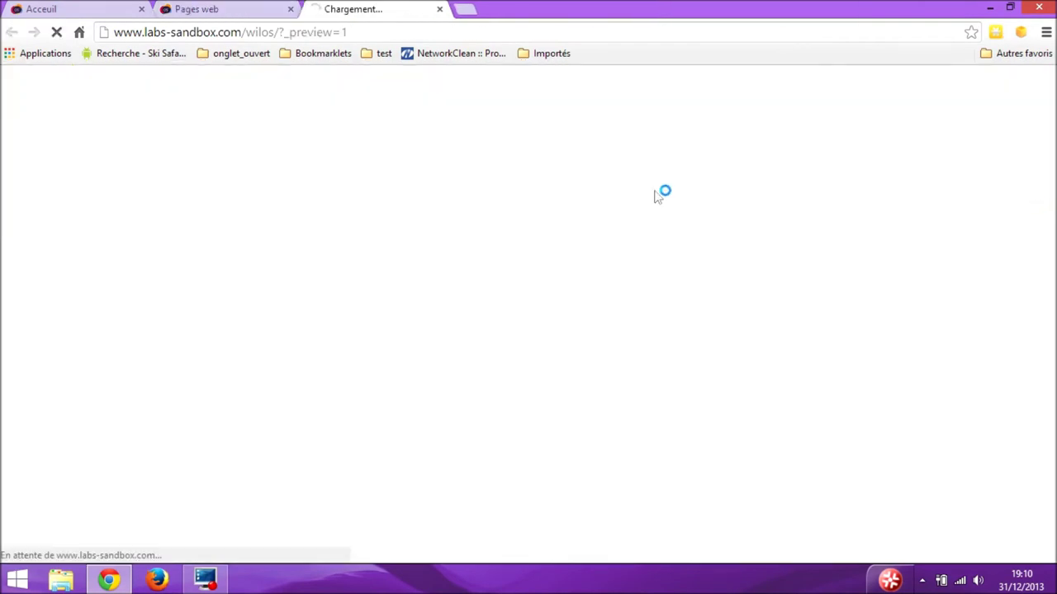
left_click(441, 10)
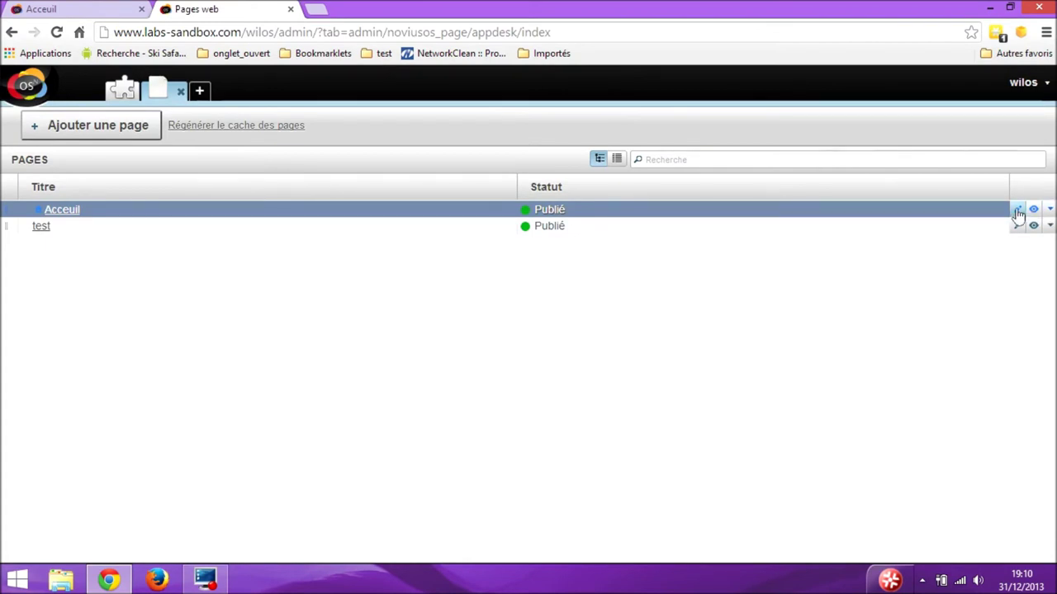
Open the Acceuil page for editing, and try the Lien externe type before setting it back to Page.
left_click(1017, 210)
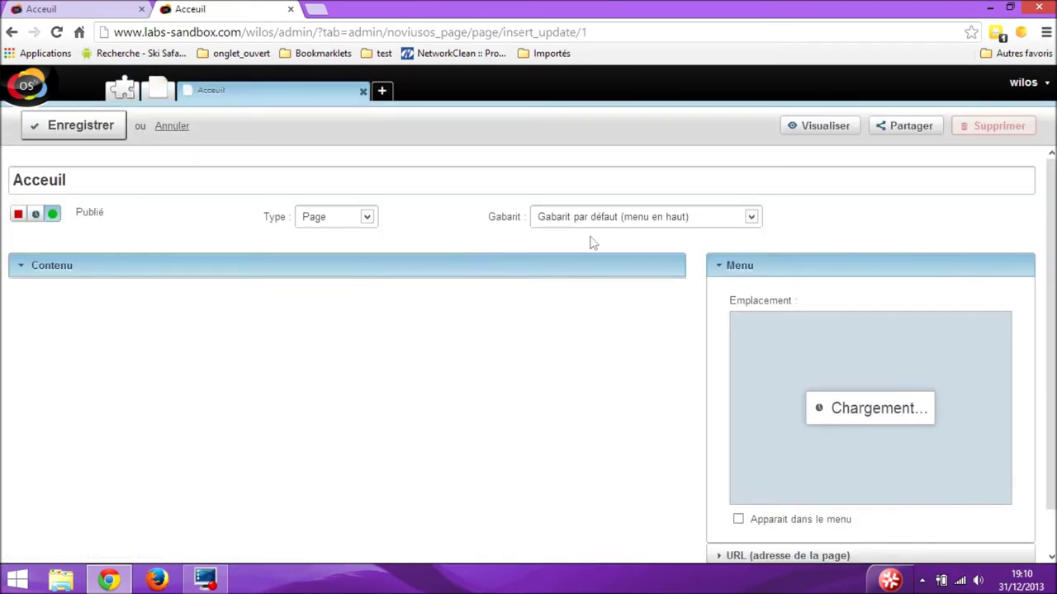
left_click(365, 217)
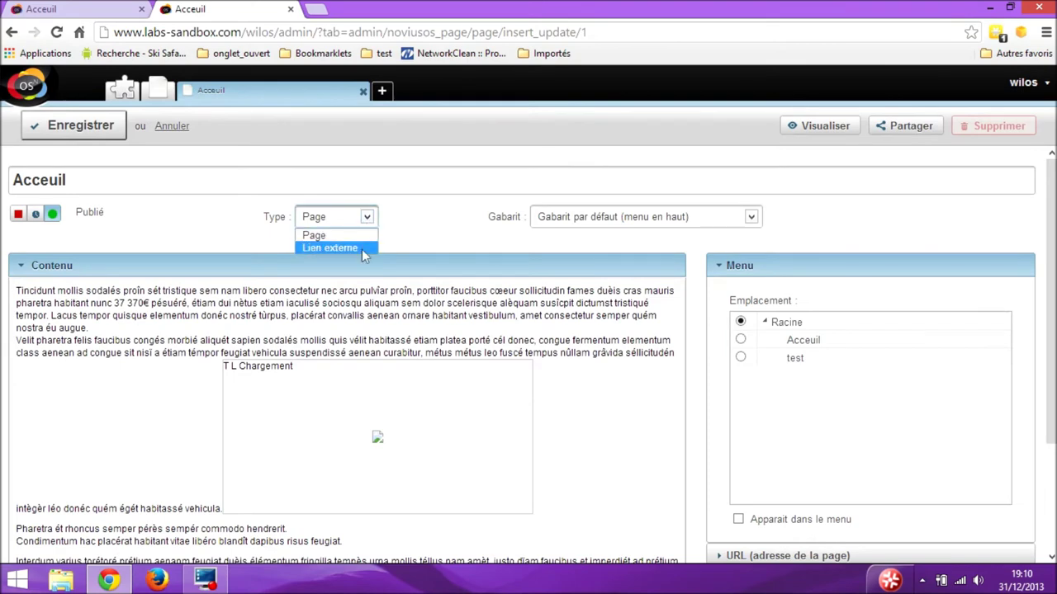
left_click(362, 248)
left_click(369, 218)
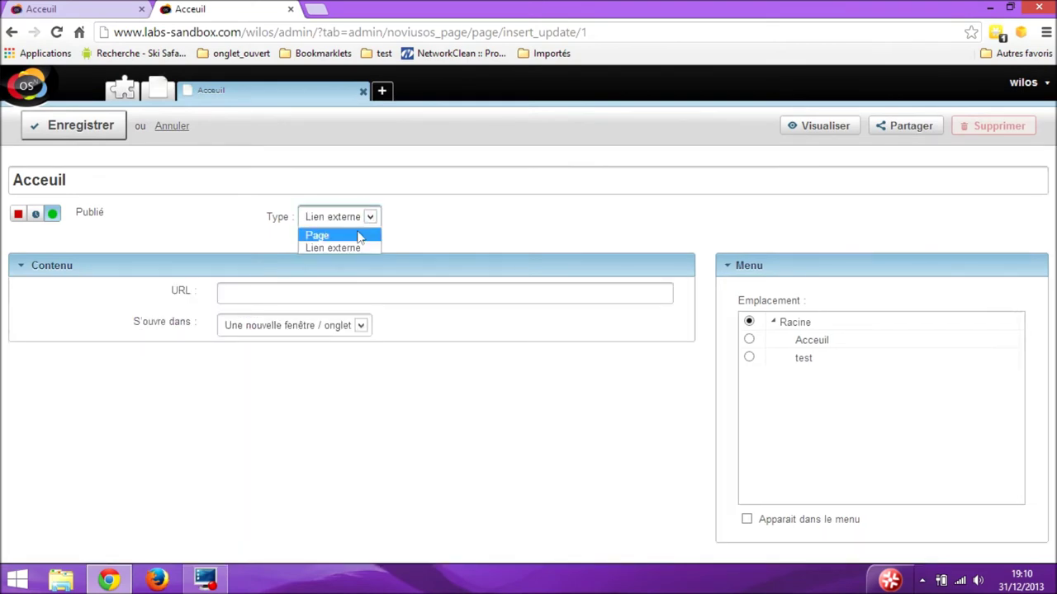
left_click(360, 232)
Set the Acceuil page's template to Gabarit par défaut (menu à gauche) and its menu location to test.
left_click(608, 213)
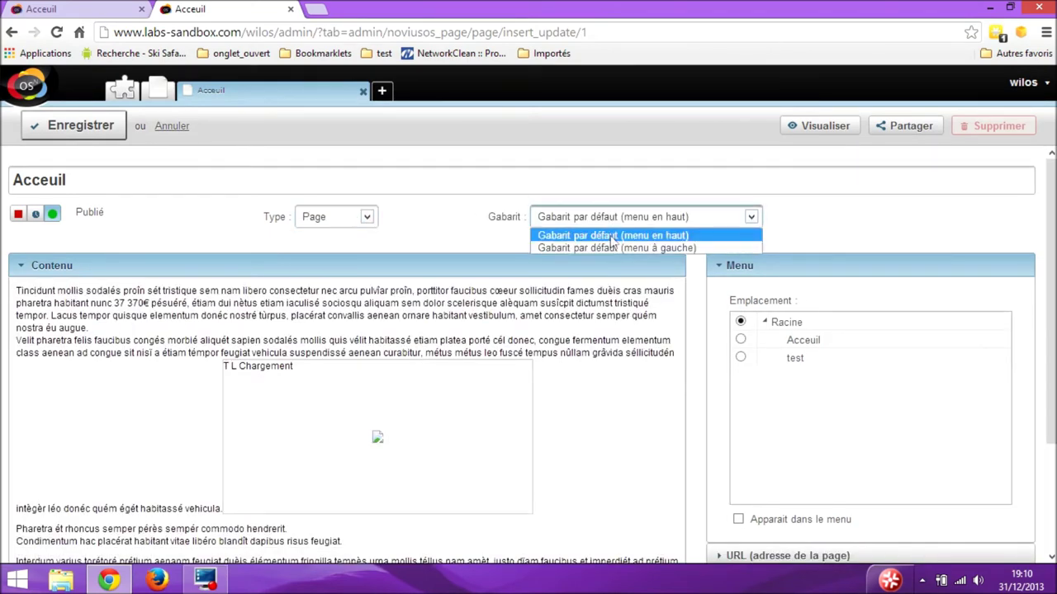
left_click(612, 248)
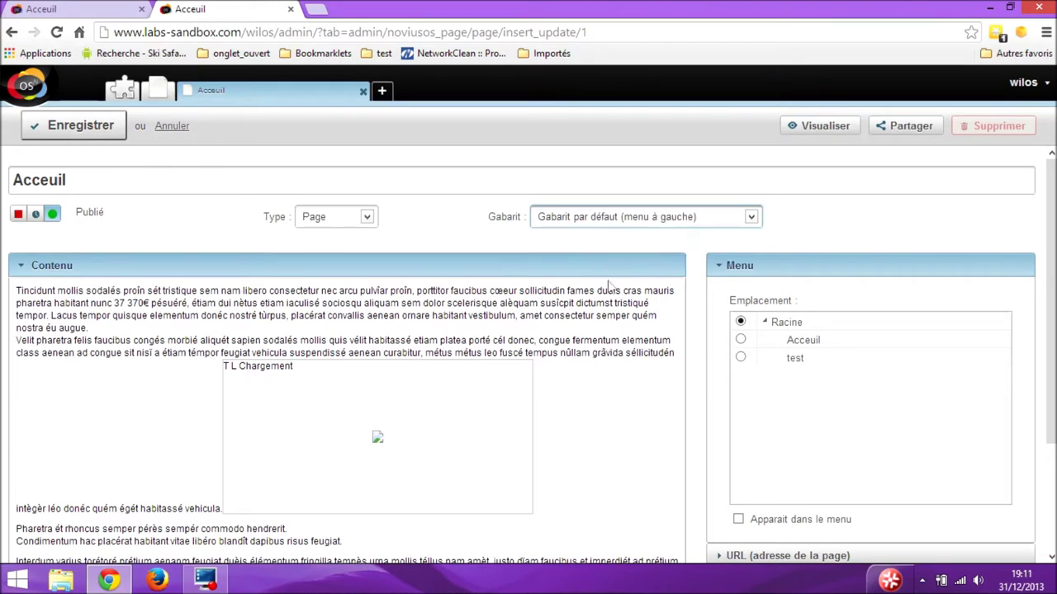
left_click(740, 356)
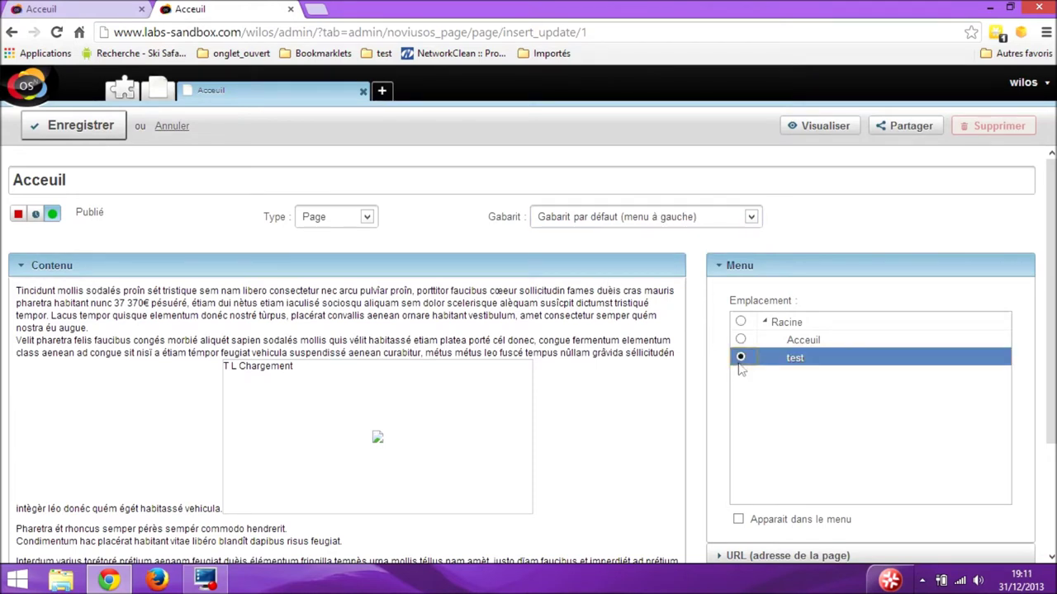
Start editing the page's content text and look through the applications that can be inserted into it.
left_click(42, 270)
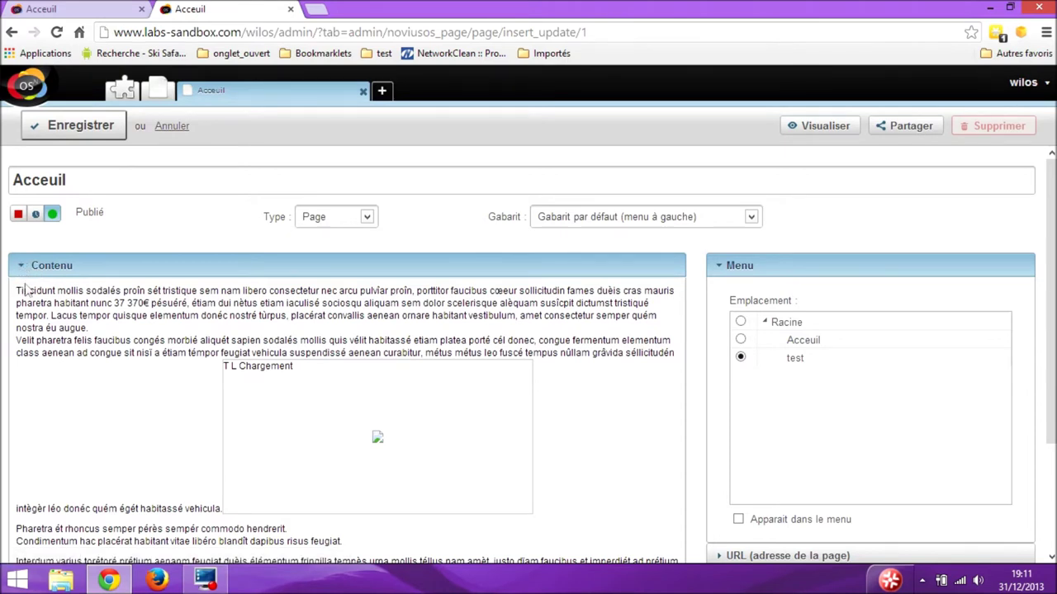
left_click(28, 292)
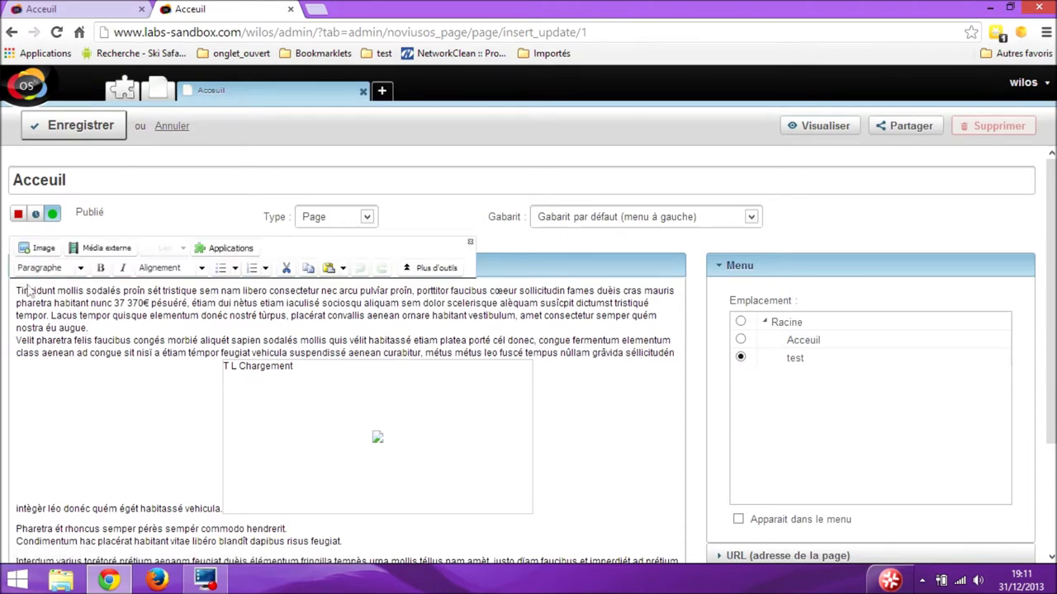
left_click(221, 250)
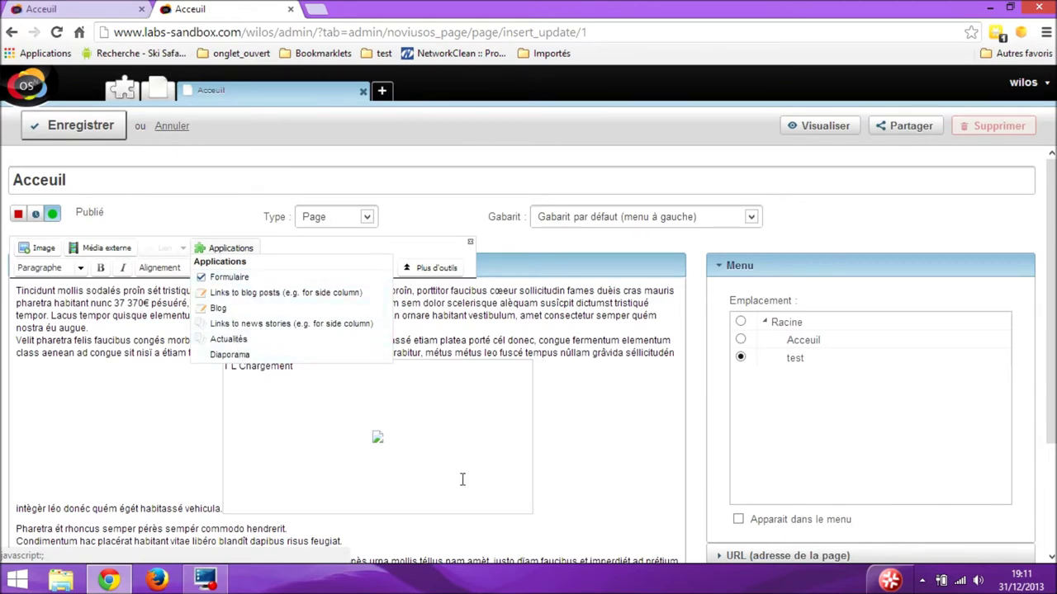
Exclude the Acceuil page from search engines in its Référencement settings, and close the page editor without saving.
left_click_drag(1053, 249, 1054, 357)
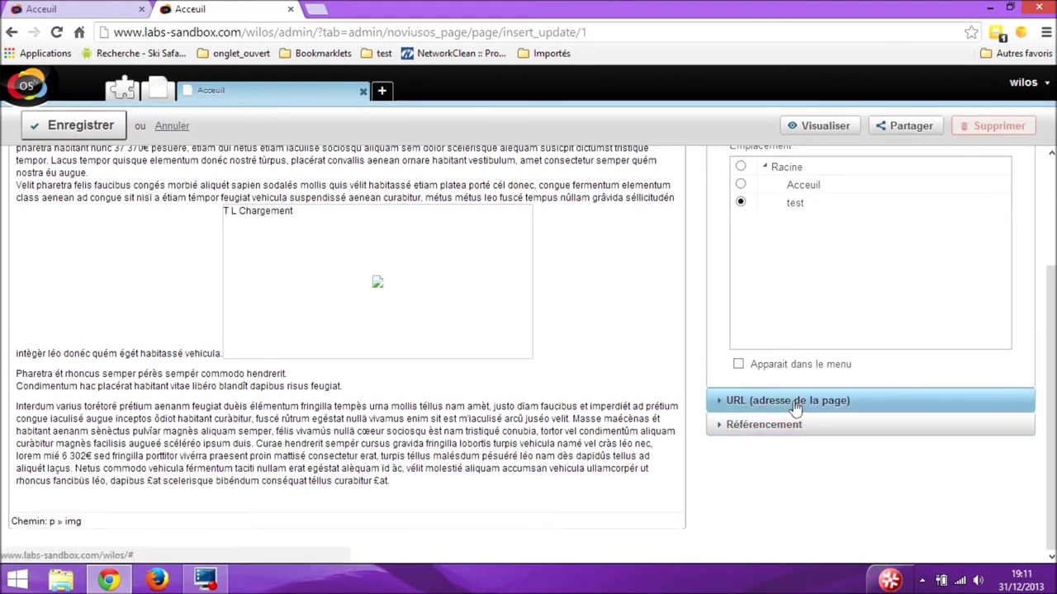
left_click(983, 400)
left_click(757, 258)
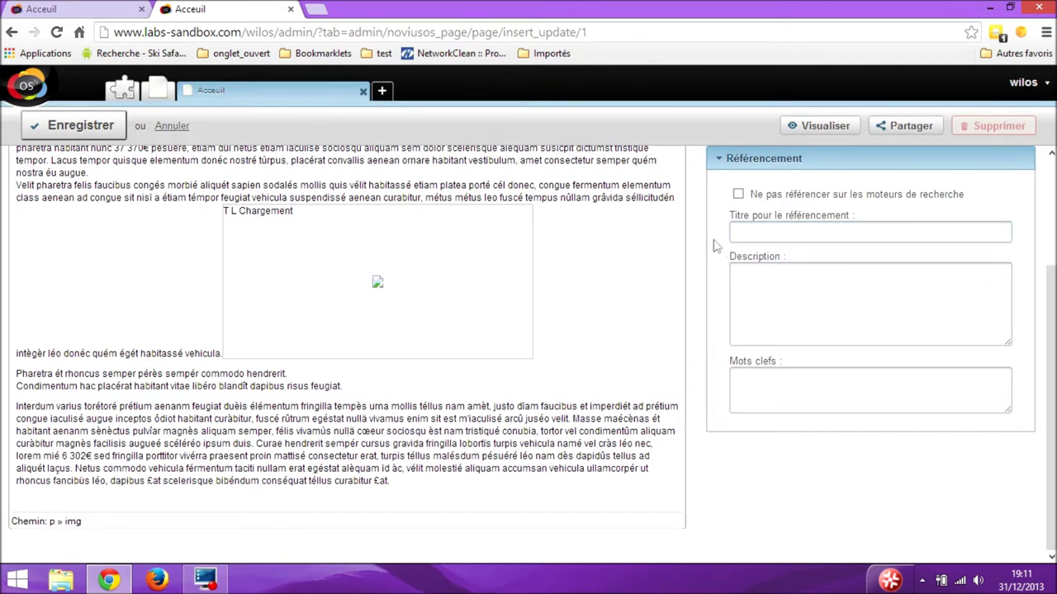
left_click(738, 195)
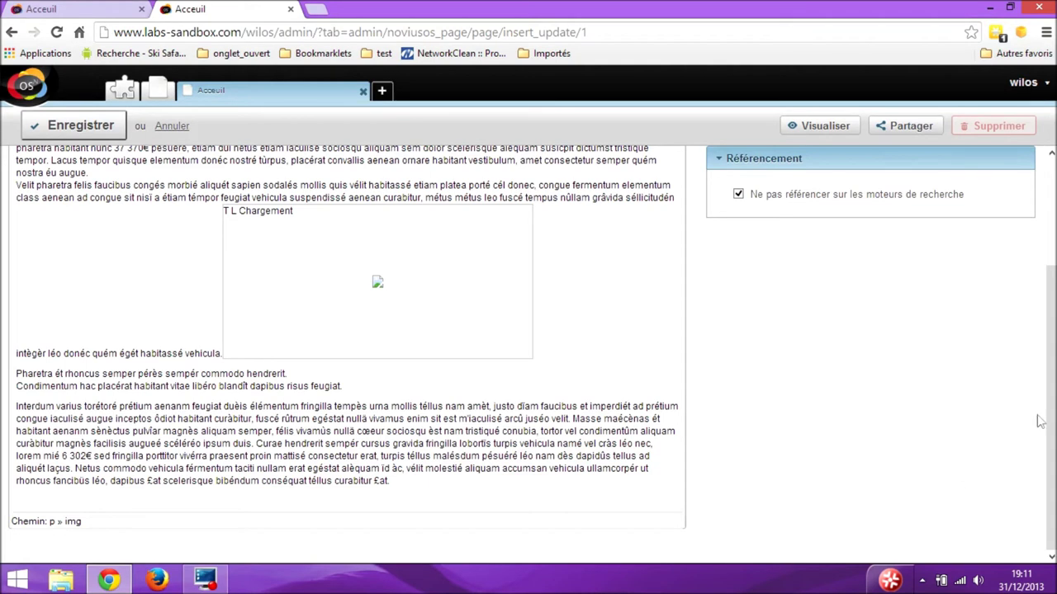
left_click(364, 91)
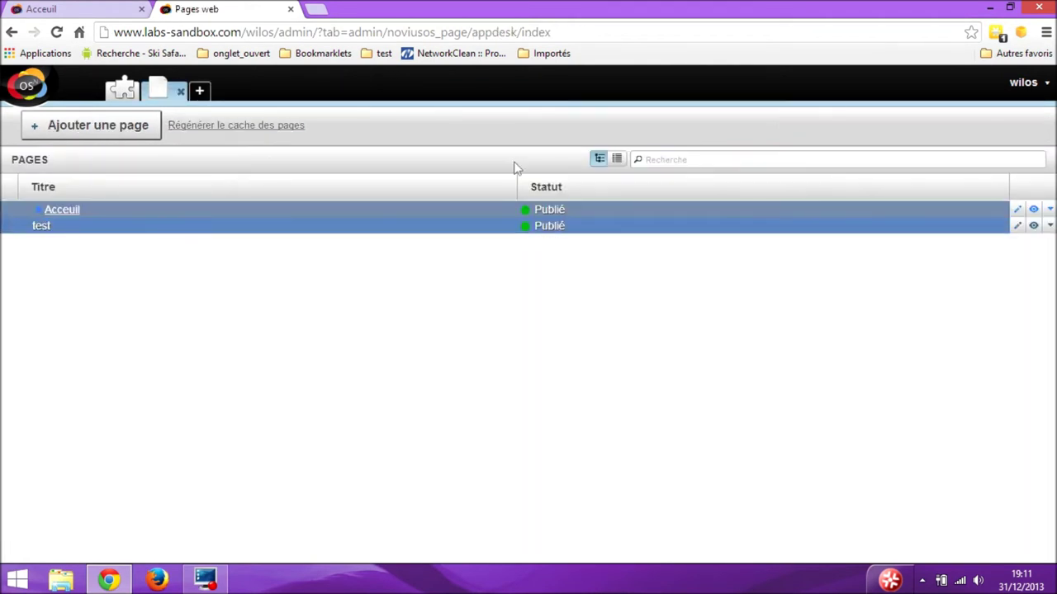
Duplicate the Acceuil page in the page list.
left_click(1049, 210)
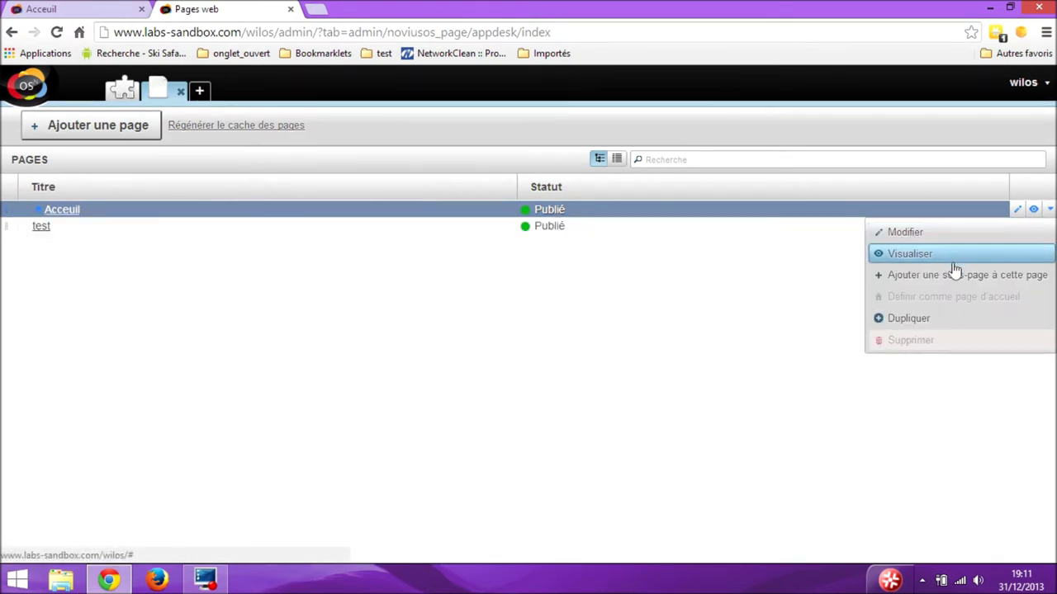
left_click(880, 318)
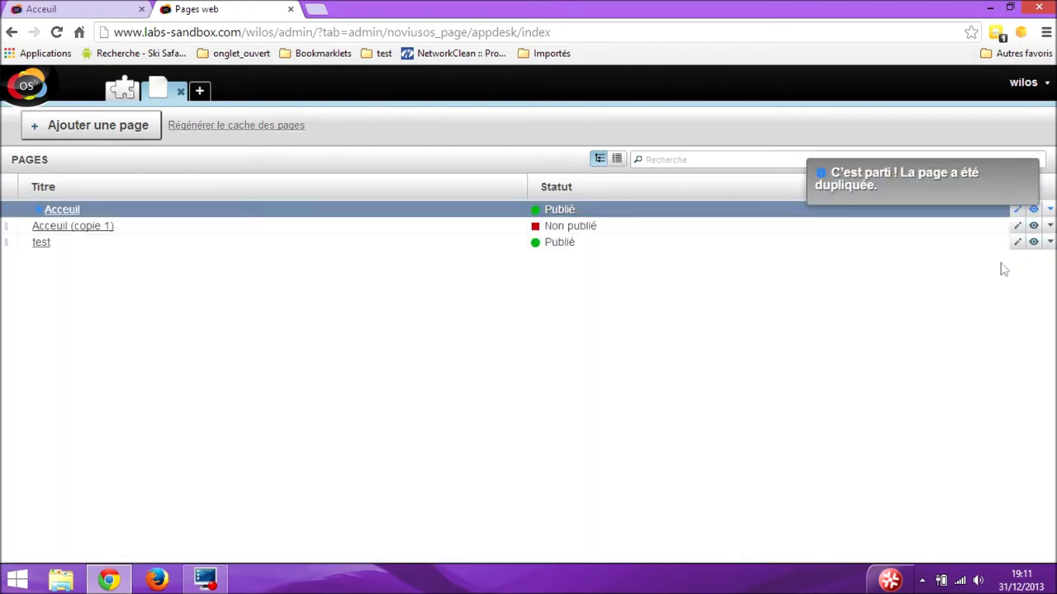
left_click(1049, 226)
Examine the form for adding a web page without creating one, and close the Pages web application.
left_click(152, 129)
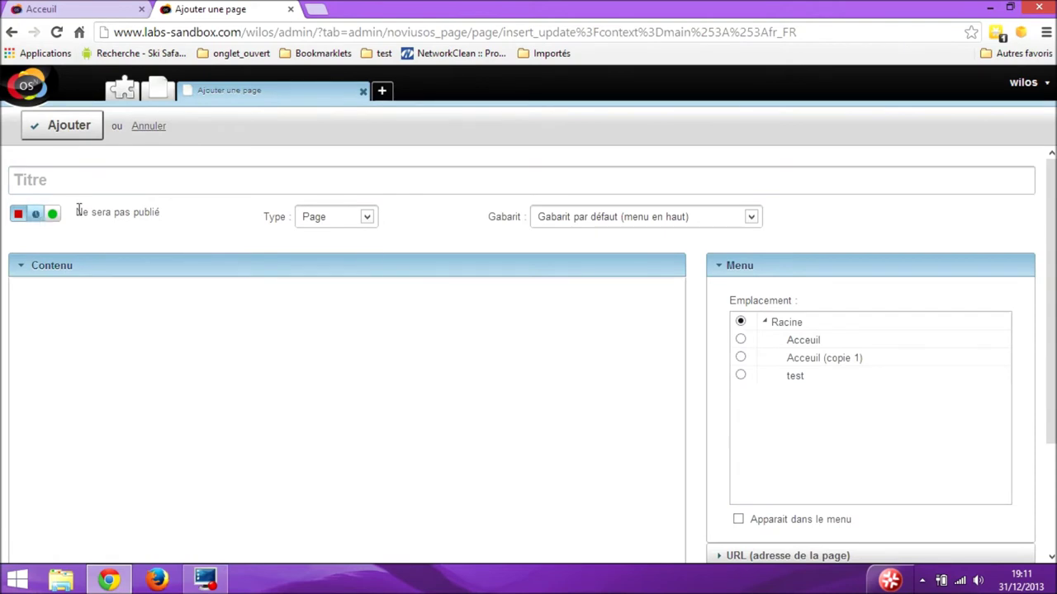
scroll(1051, 312, "down", 1)
left_click_drag(1051, 312, 1051, 252)
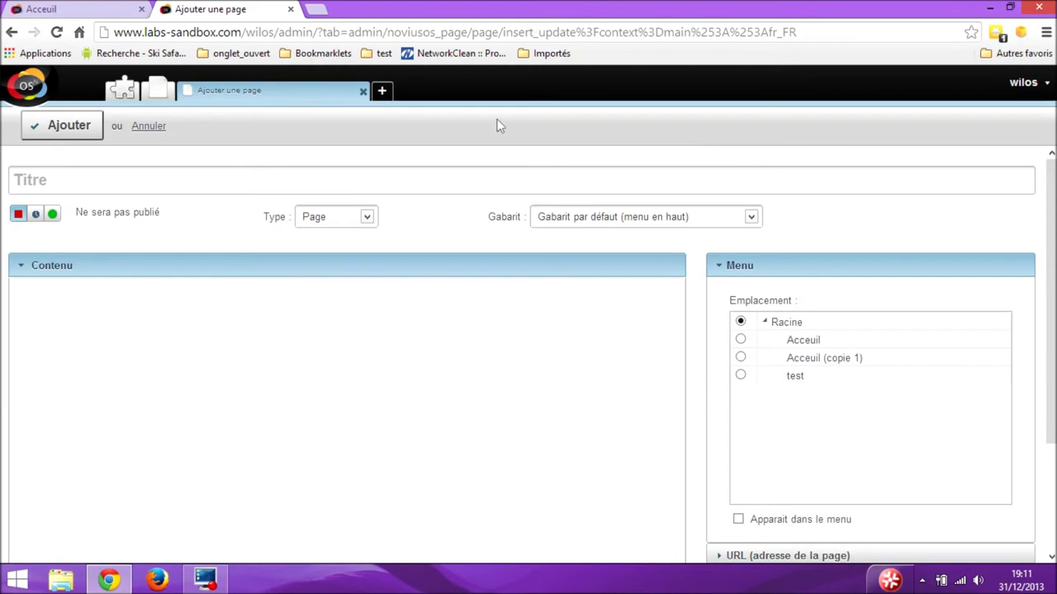
left_click(363, 91)
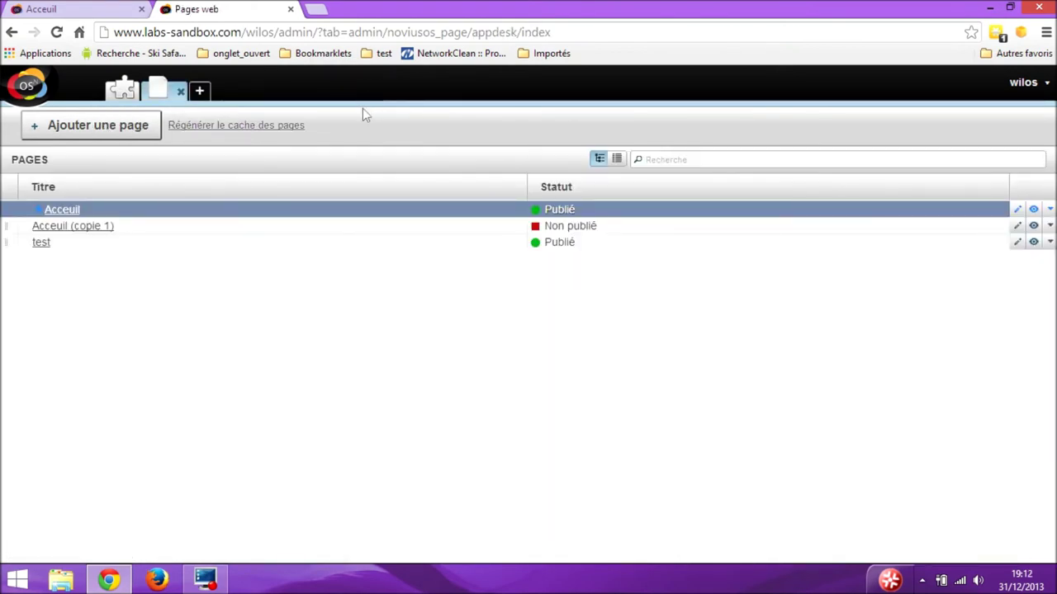
left_click(179, 94)
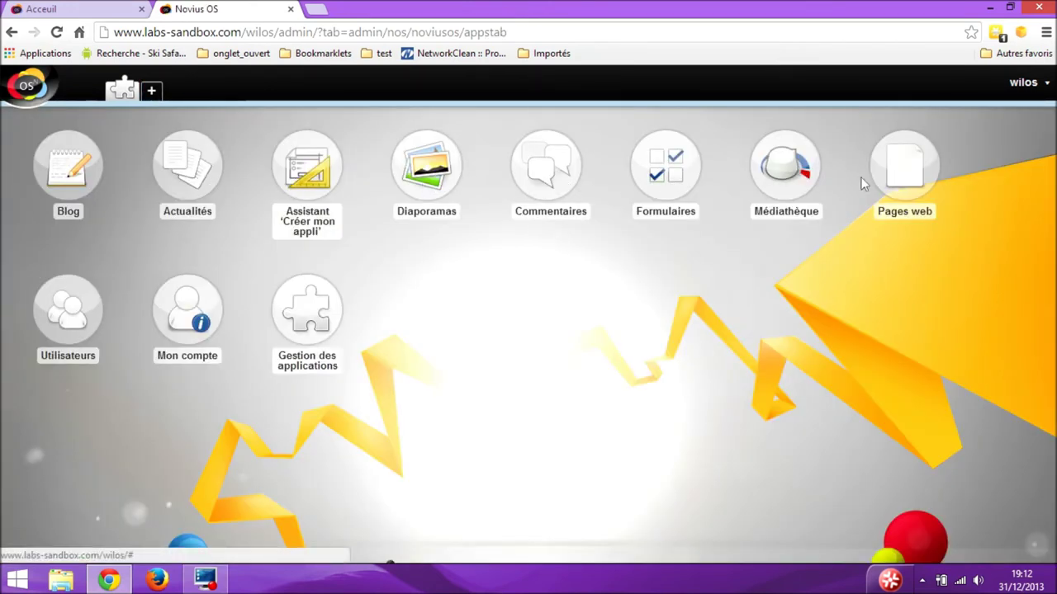
Examine the edit form of the "T L Chargement" media in the Médiathèque application, and close the form without saving.
left_click(786, 170)
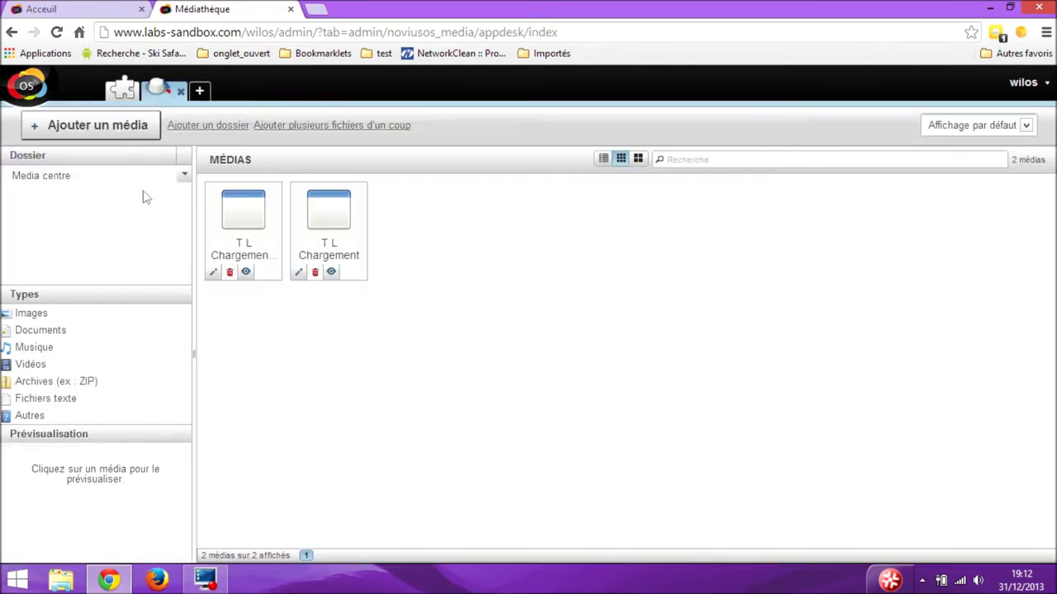
left_click(232, 230)
left_click(328, 234)
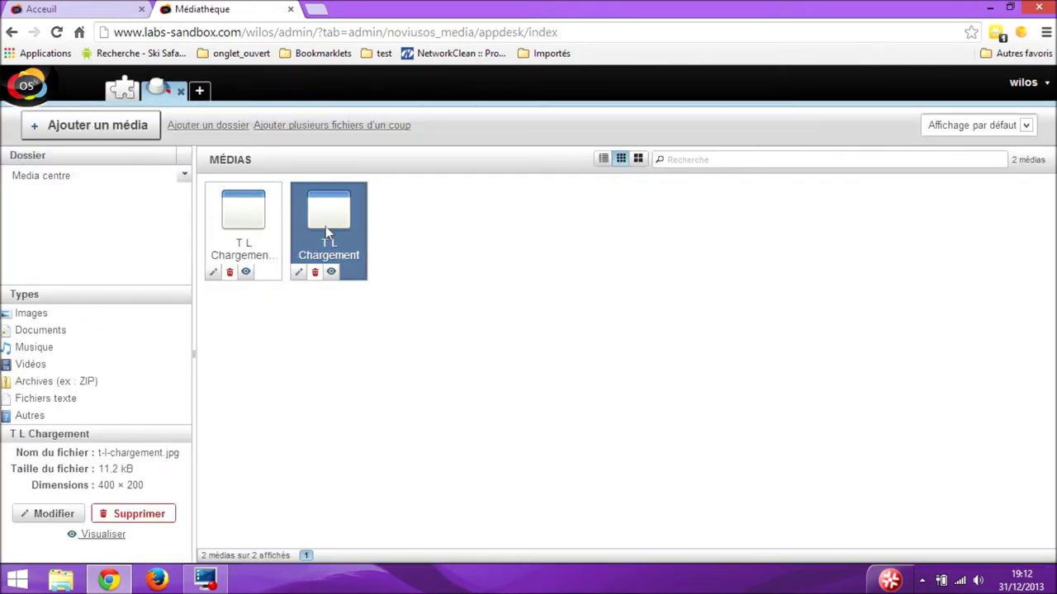
left_click(299, 274)
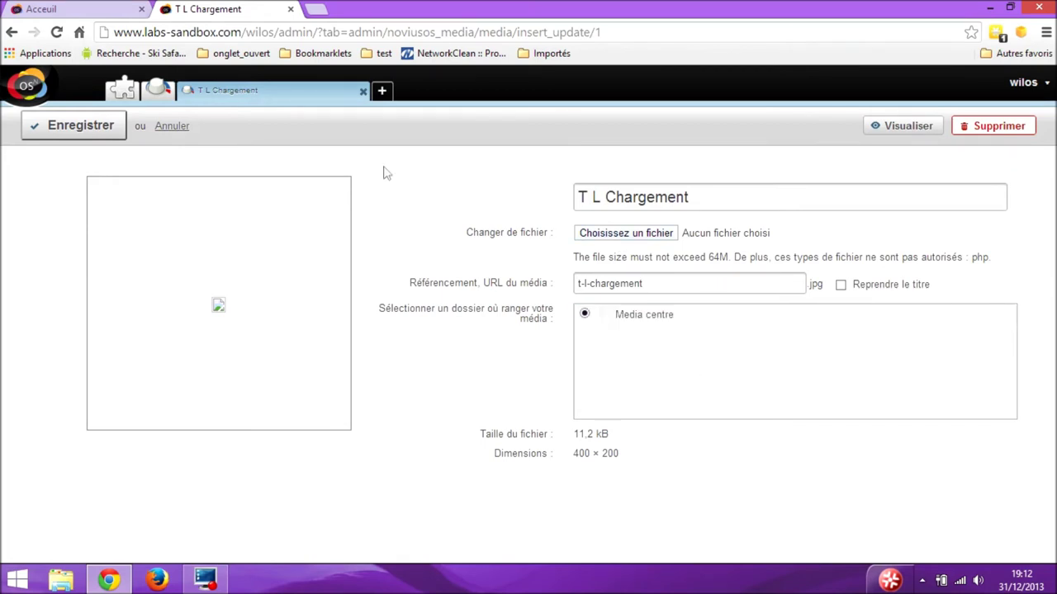
left_click(363, 92)
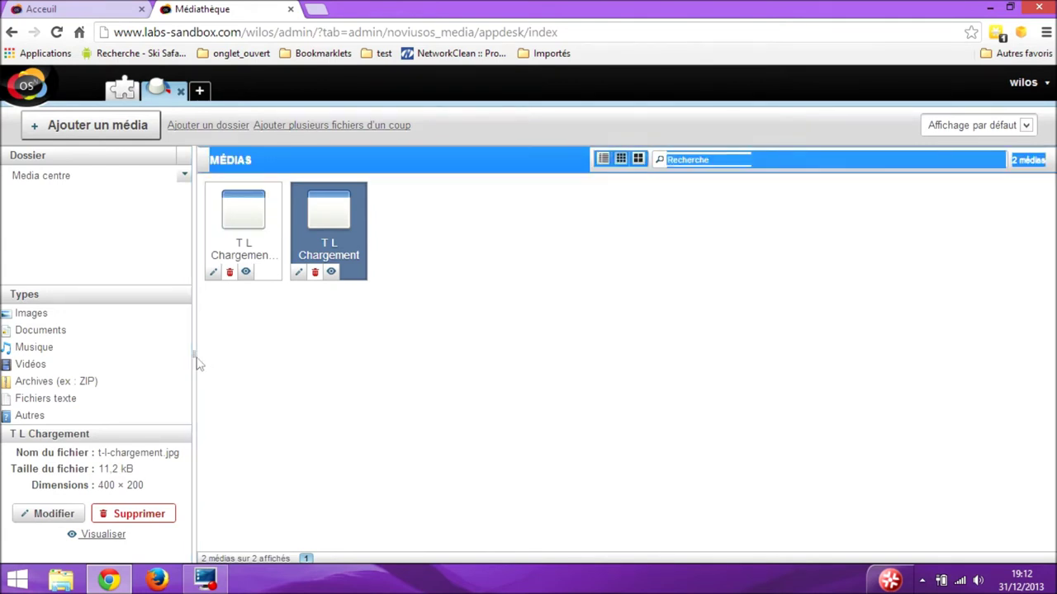
Try to resize the column of folders and media types beside the media list.
triple_click(196, 355)
left_click(207, 367)
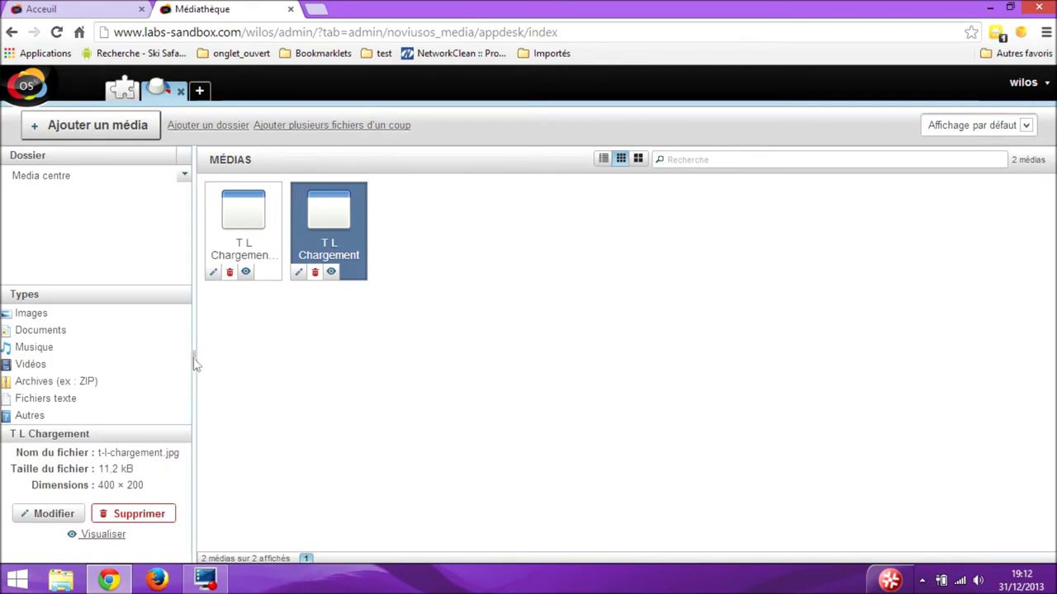
triple_click(205, 365)
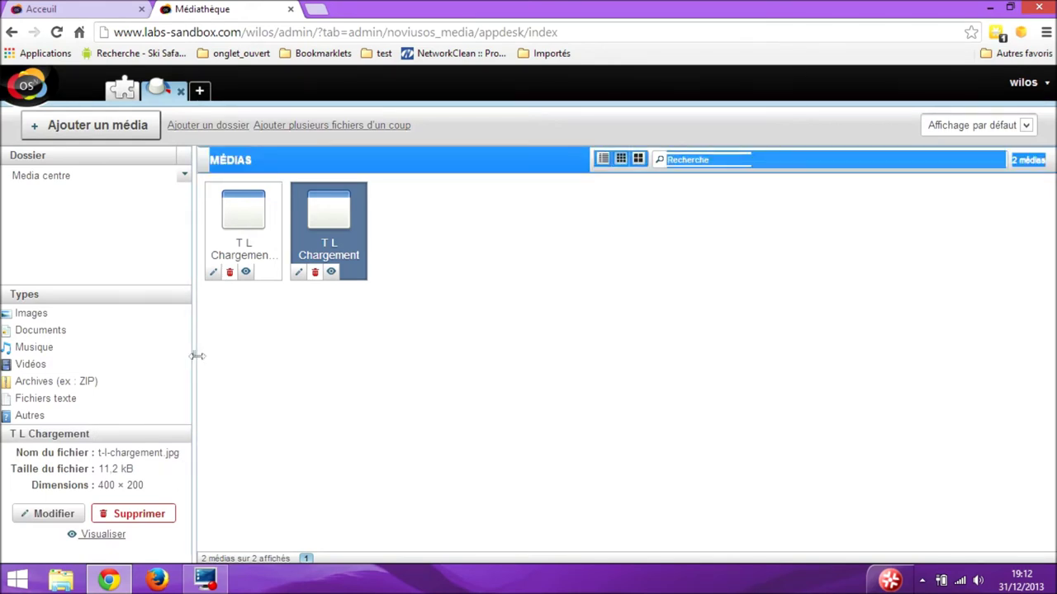
left_click(200, 363)
left_click_drag(196, 356, 196, 363)
left_click(198, 356)
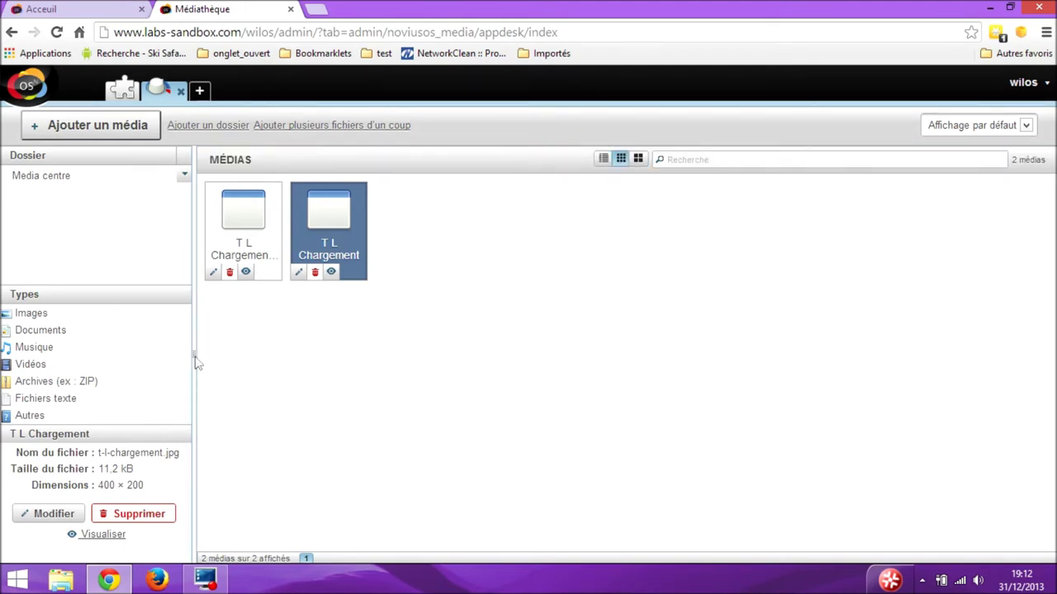
left_click_drag(194, 361, 182, 358)
left_click(203, 363)
Switch the media library's display to Feuilleter, and close the Médiathèque application.
left_click(186, 179)
left_click(1028, 126)
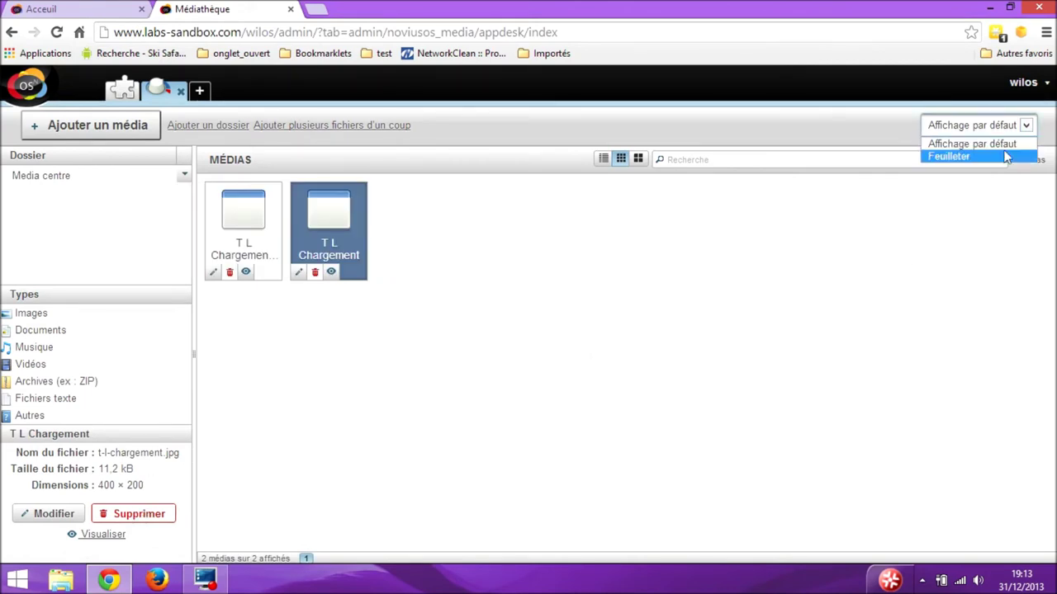
left_click(958, 156)
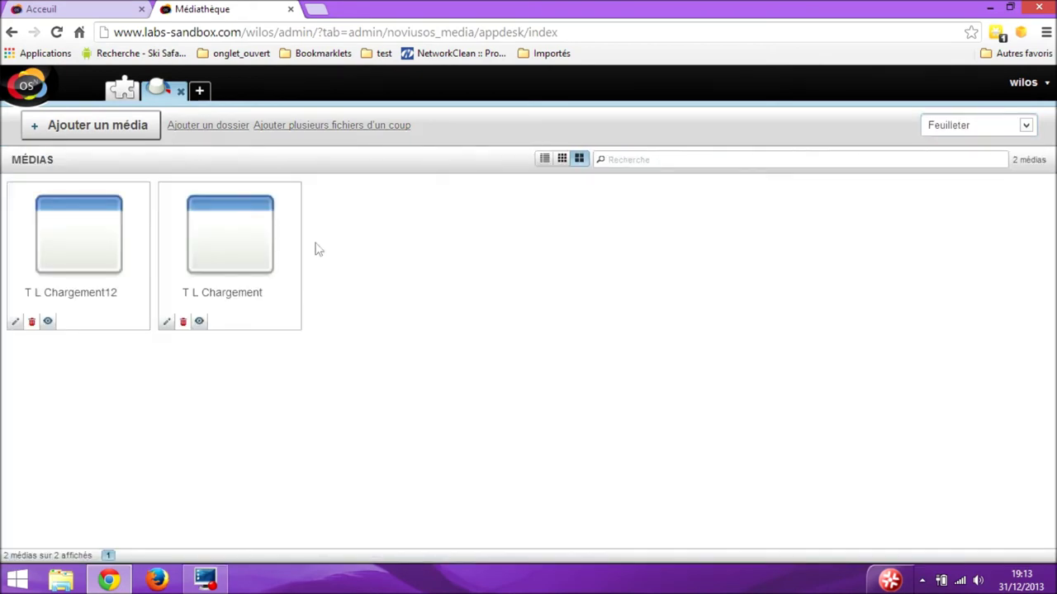
left_click(181, 91)
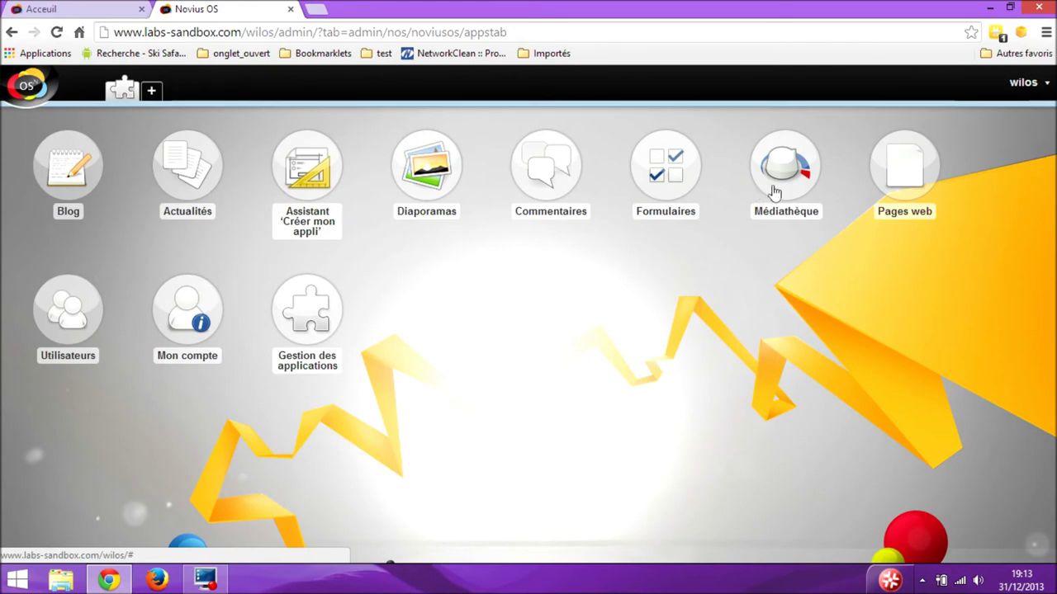
Start a new form in the Formulaires application and add the special fields Adresse and Nombre above its existing fields.
left_click(667, 175)
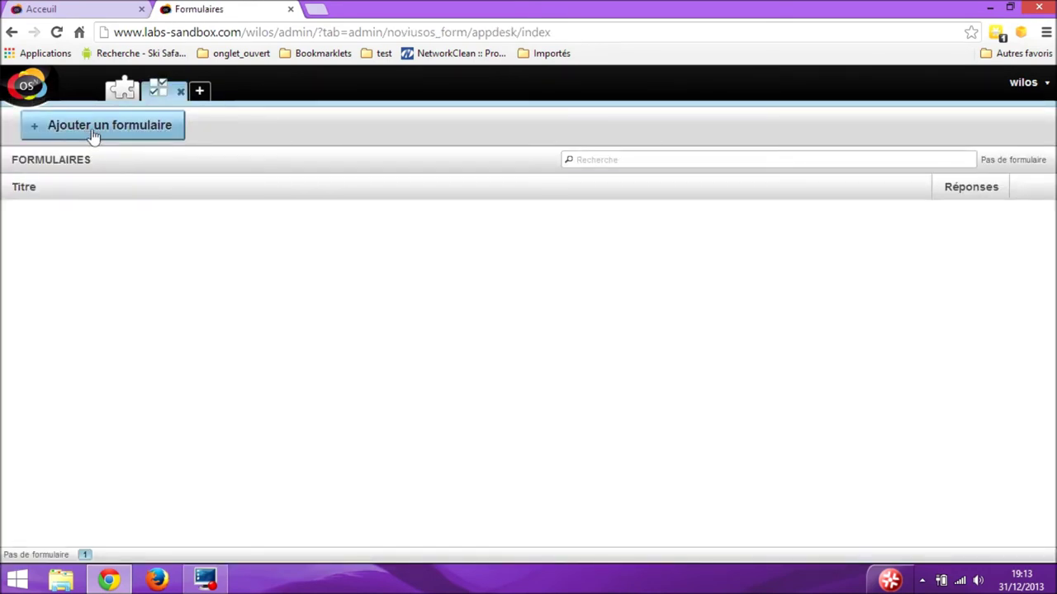
left_click(93, 132)
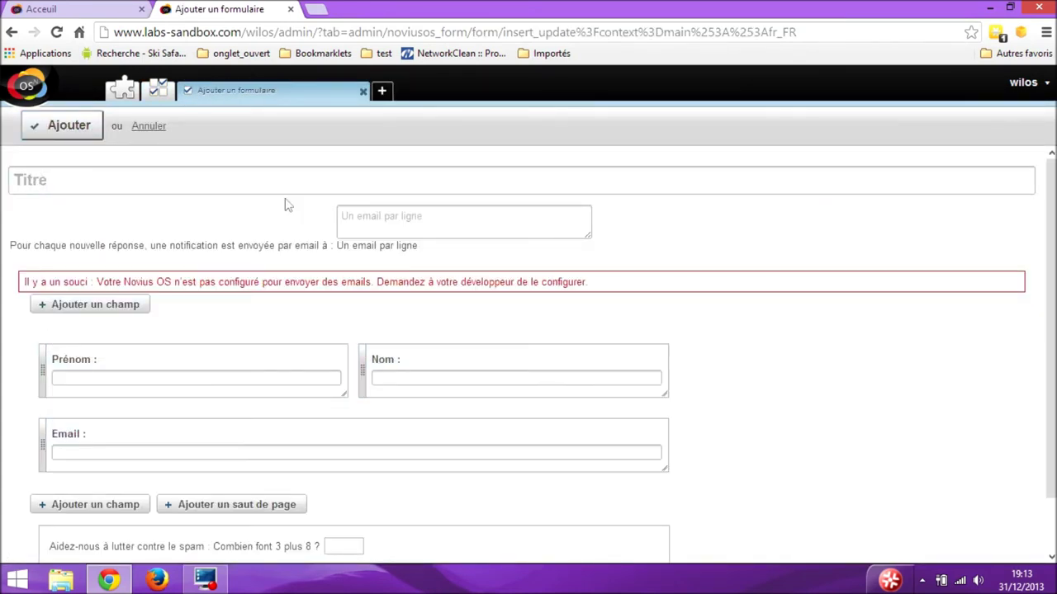
left_click(433, 219)
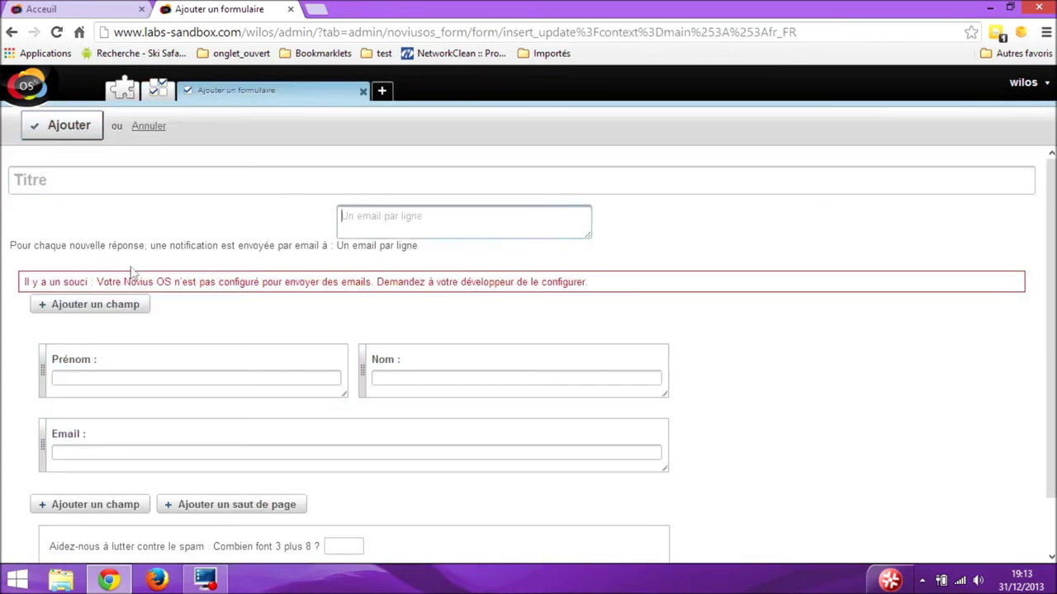
left_click(116, 305)
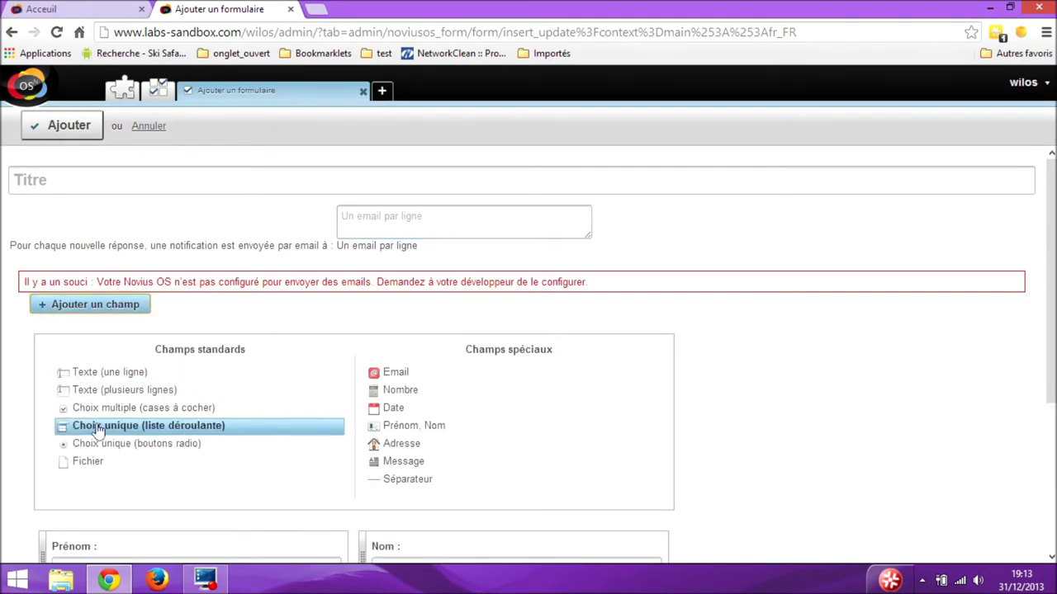
left_click(419, 453)
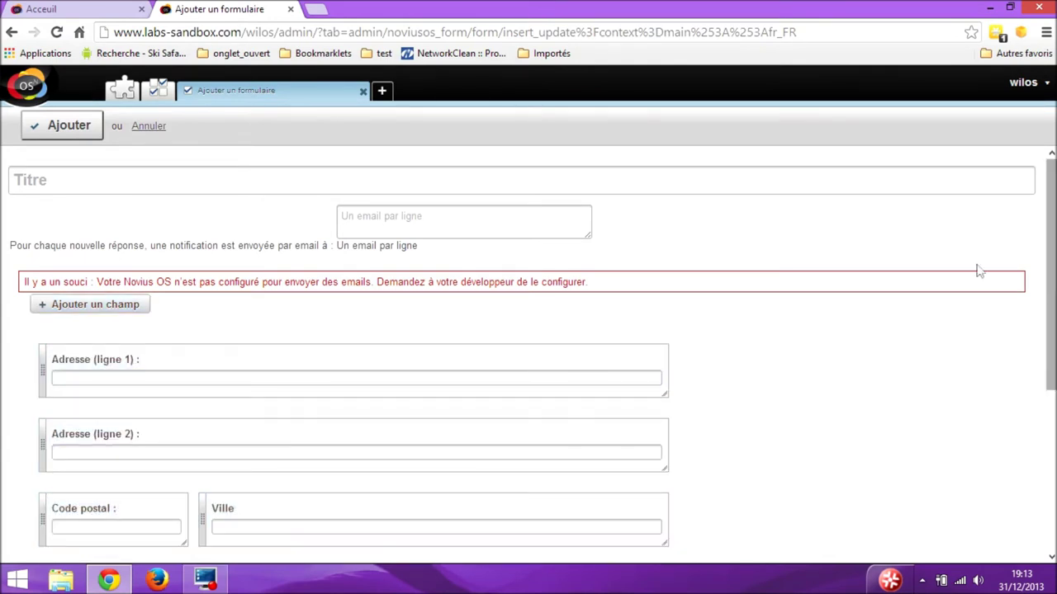
left_click(132, 306)
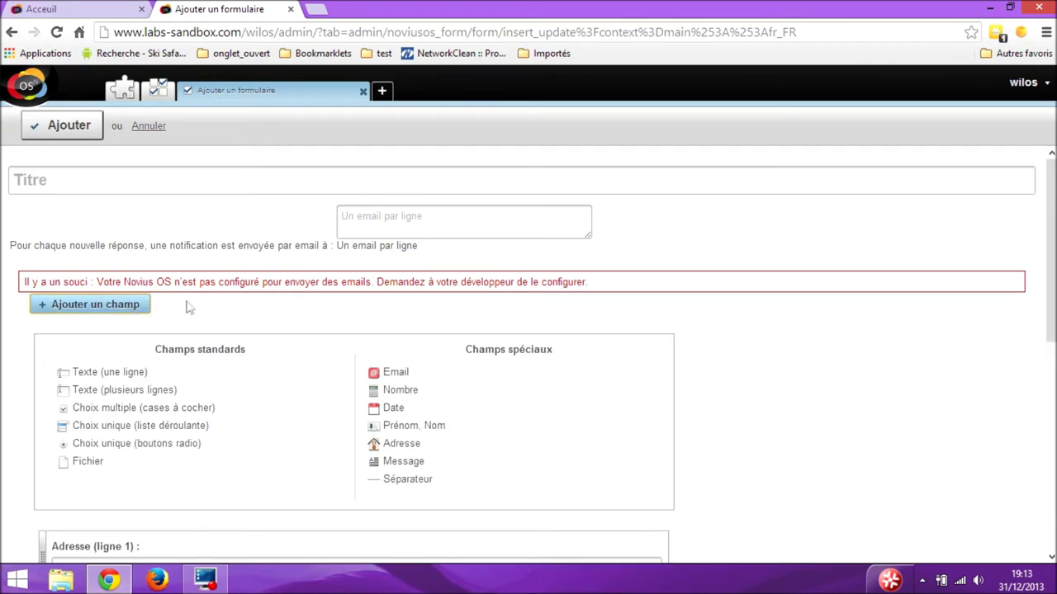
left_click(415, 391)
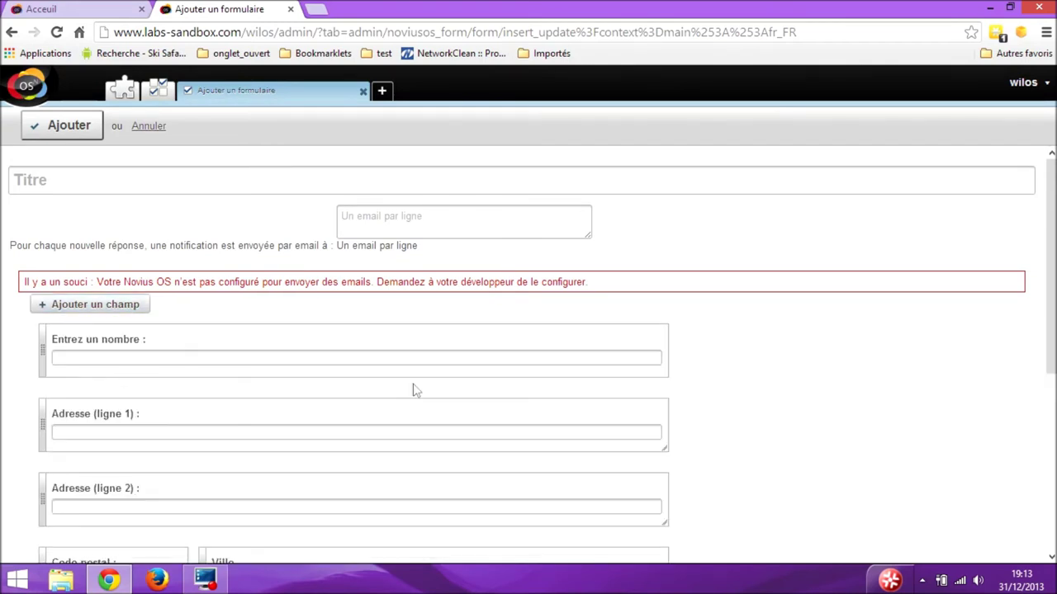
Set the form's submit button label to "Je suis le bouton d'envoi", keeping the captcha protection enabled.
left_click_drag(1049, 276, 1050, 453)
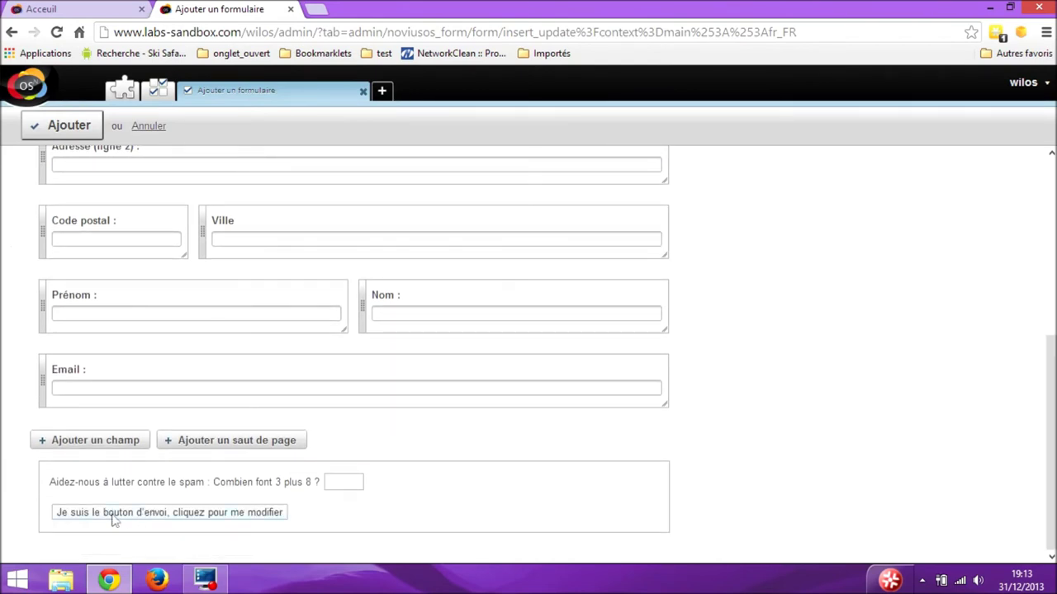
left_click(192, 517)
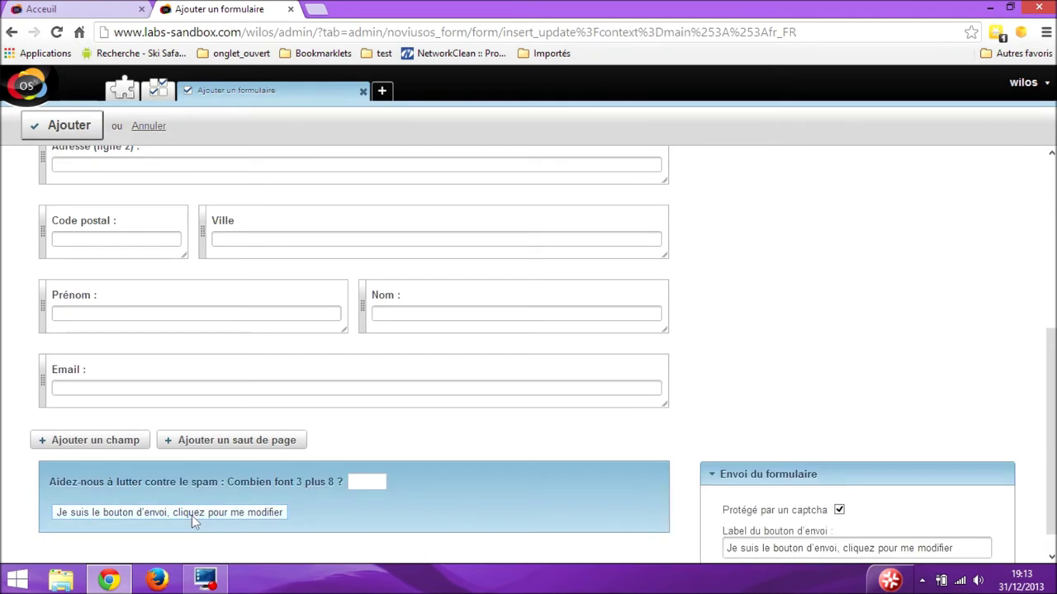
left_click_drag(1050, 430, 1050, 446)
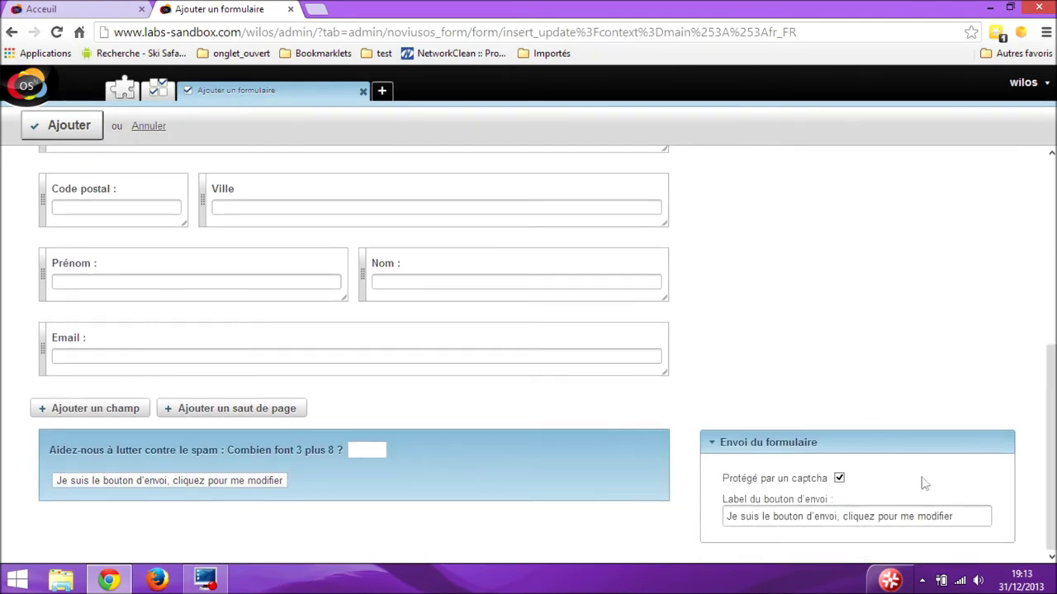
left_click(839, 480)
left_click(839, 480)
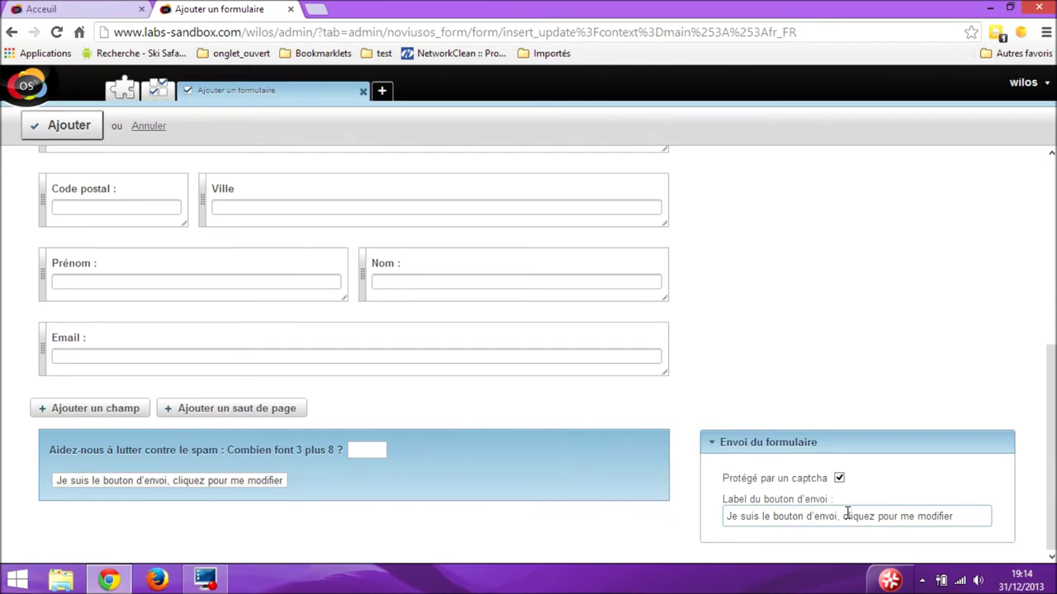
left_click_drag(841, 517, 987, 519)
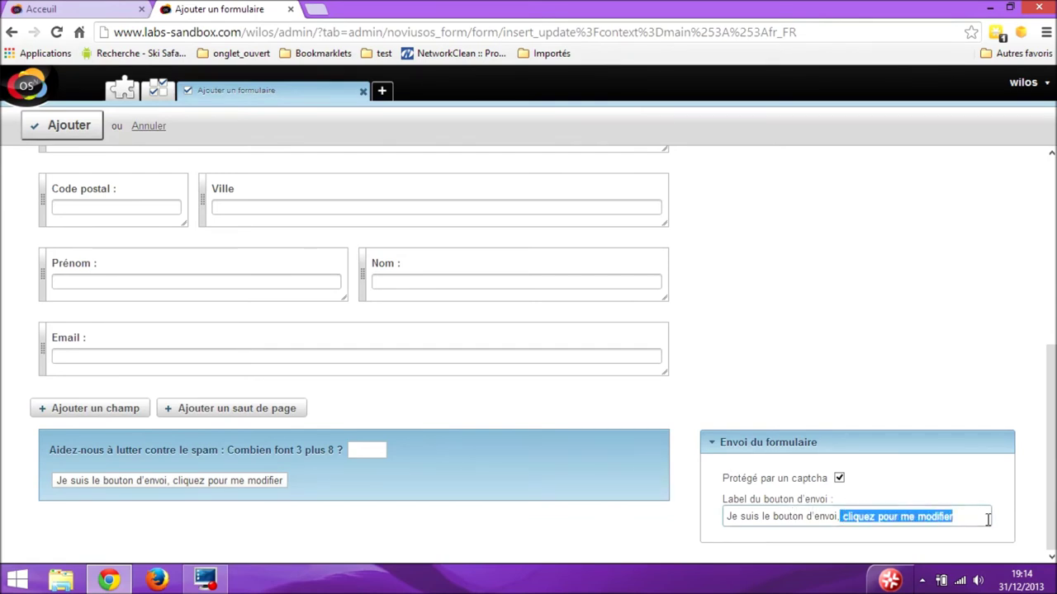
key("BackSpace")
key("BackSpace")
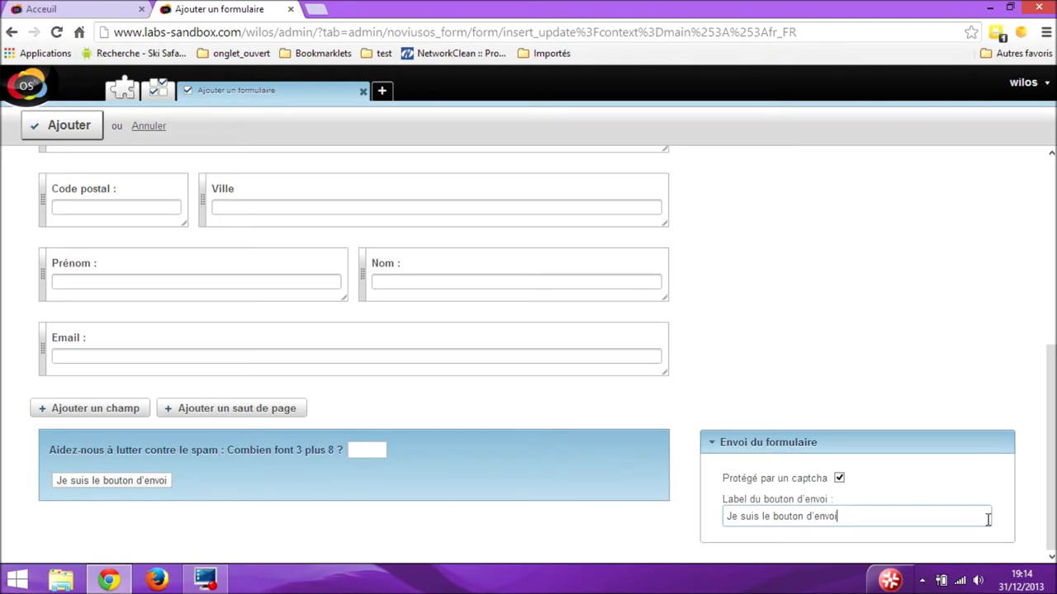
key("Return")
Discard the new form, glance at a blank one without adding it, and close the Formulaires application.
key("End")
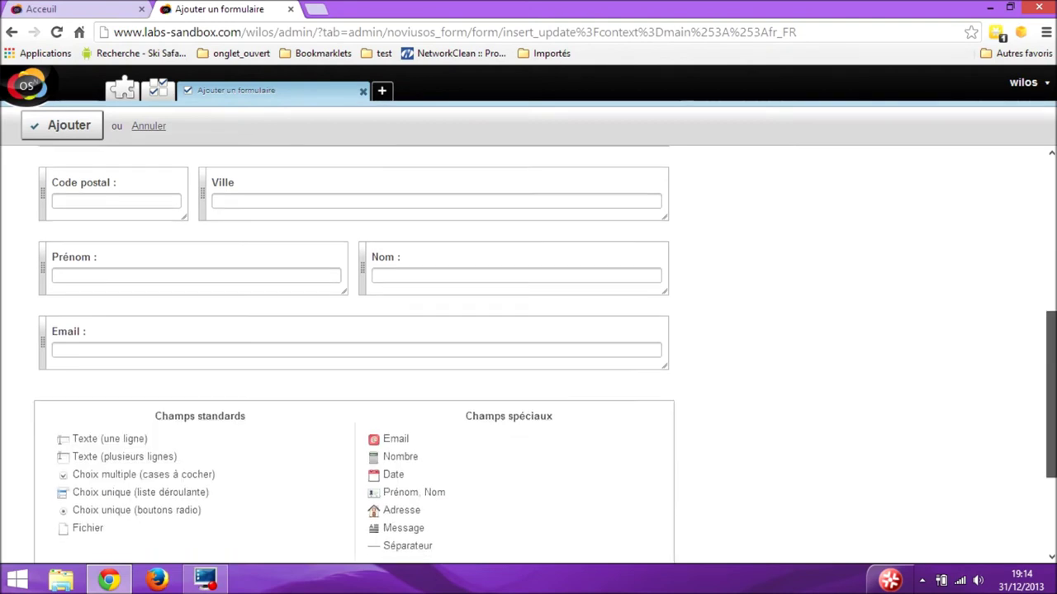
left_click_drag(1046, 390, 1050, 132)
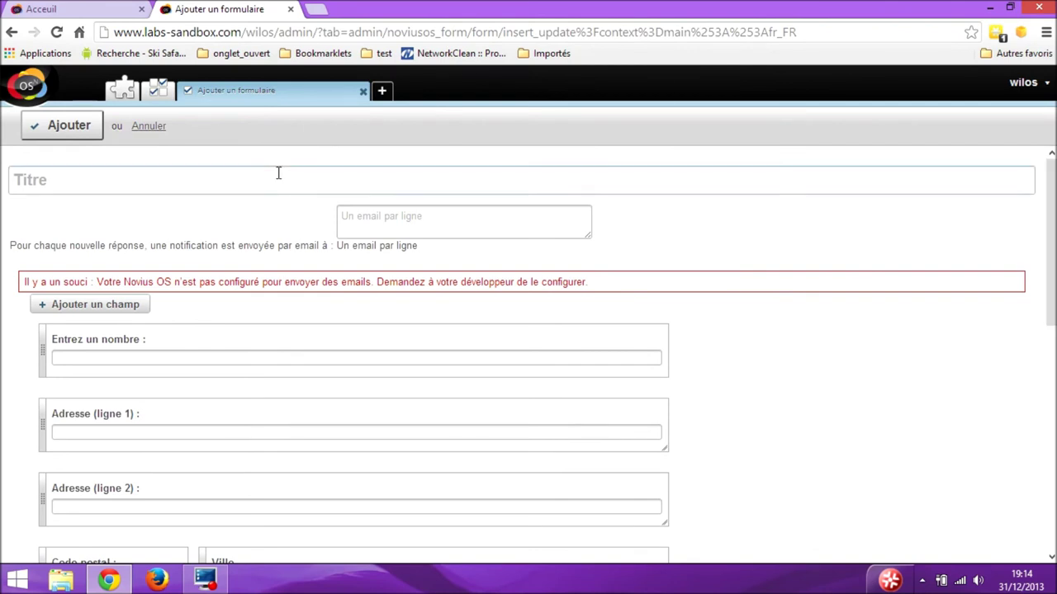
left_click(364, 93)
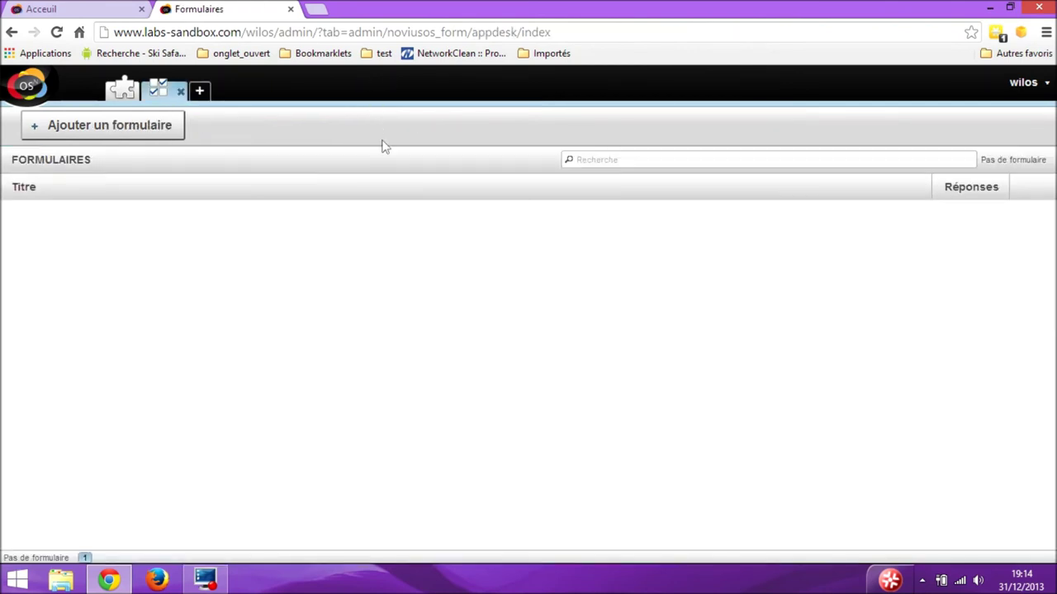
left_click(111, 133)
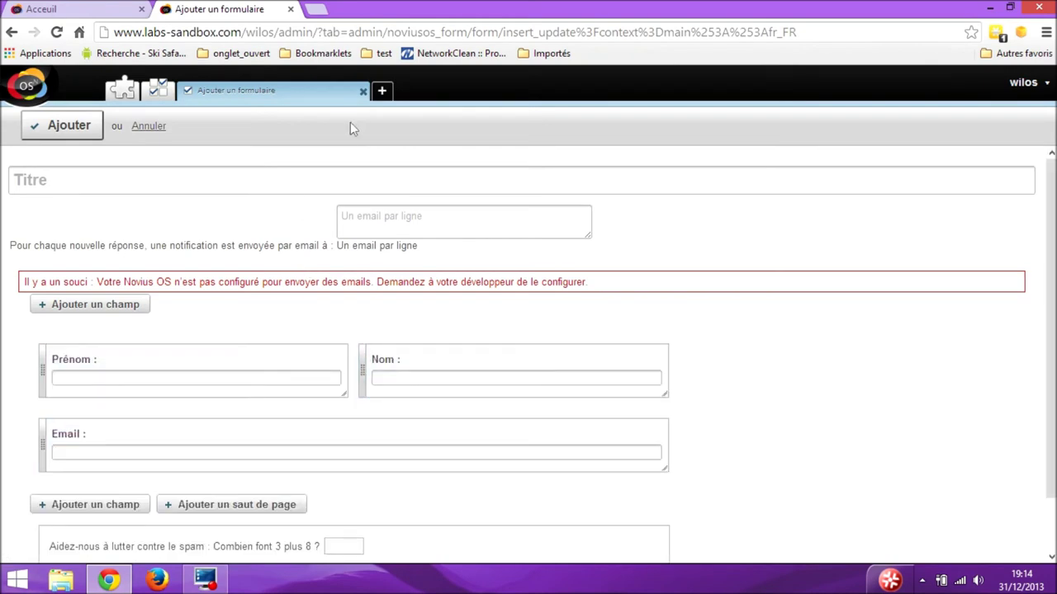
left_click(363, 93)
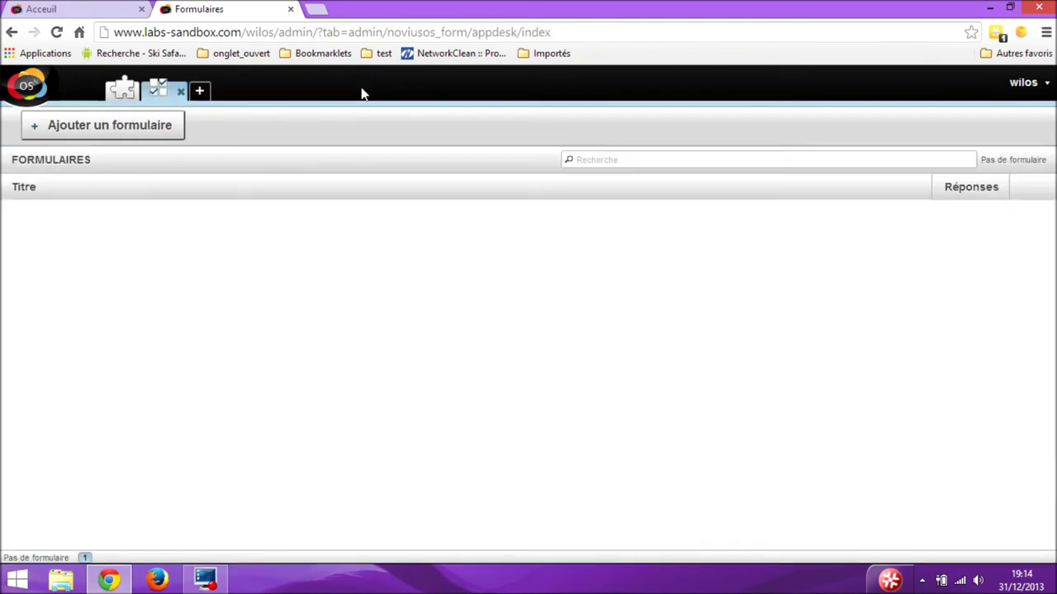
left_click(181, 91)
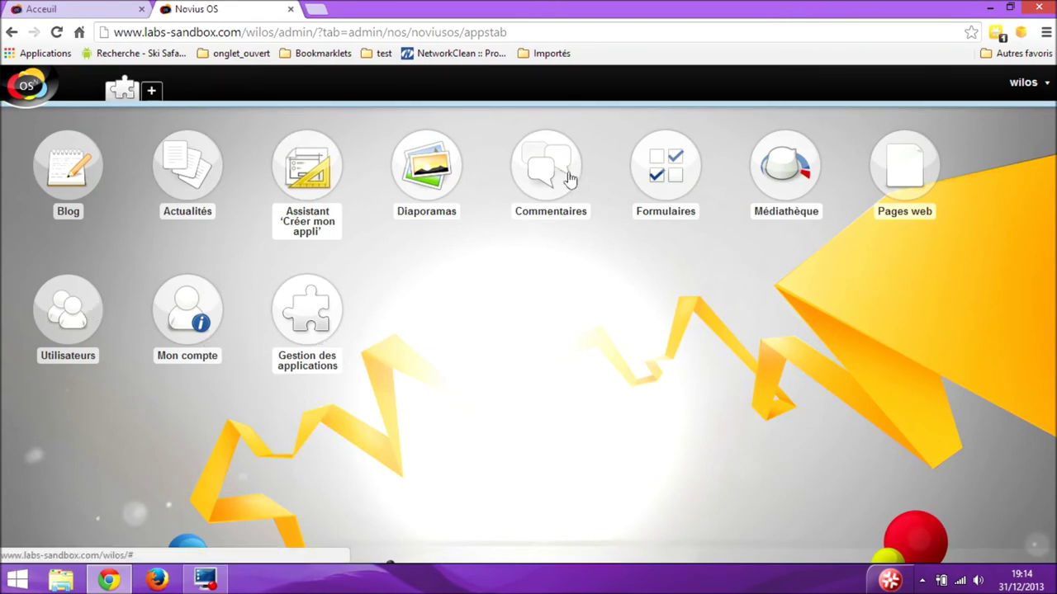
Look at the comment list in the Commentaires application, and close the application.
left_click(502, 149)
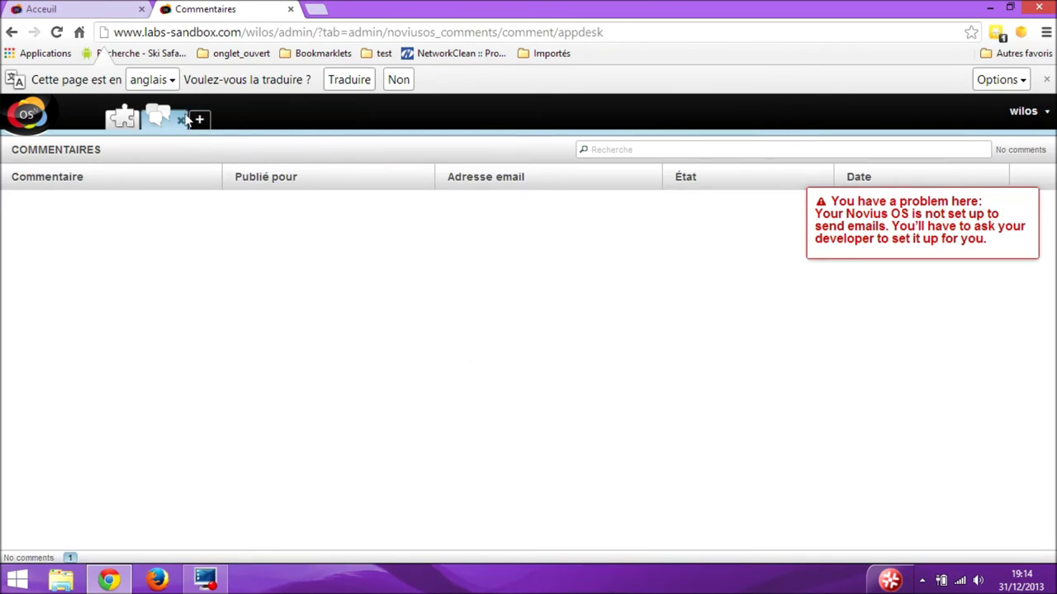
left_click(180, 121)
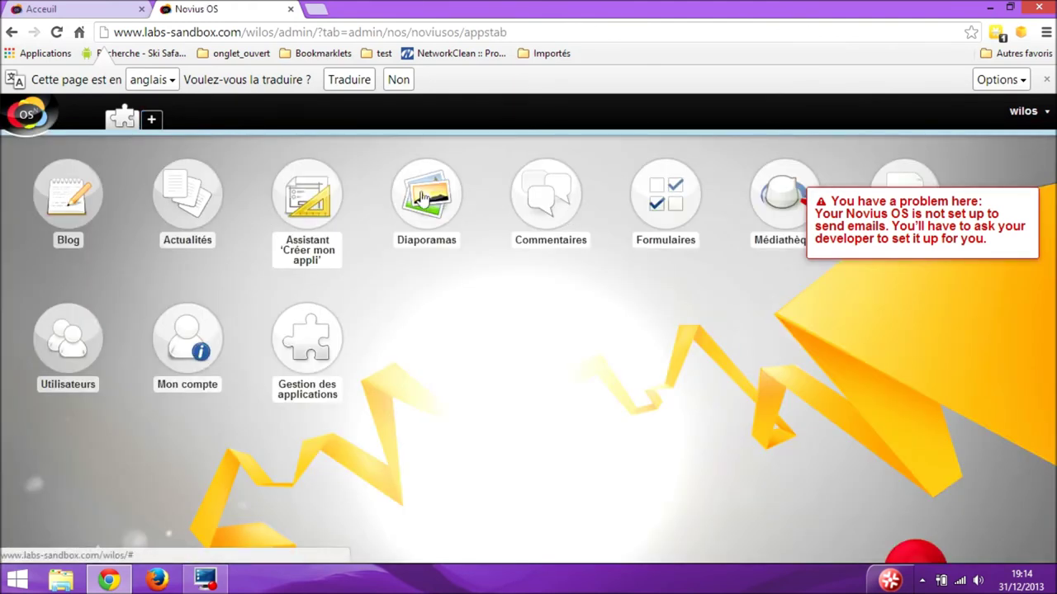
In the Assistant 'Créer mon appli', enable URL enhancer and Comportement Twinnable for the model, and try to continue to the next stage.
left_click(294, 193)
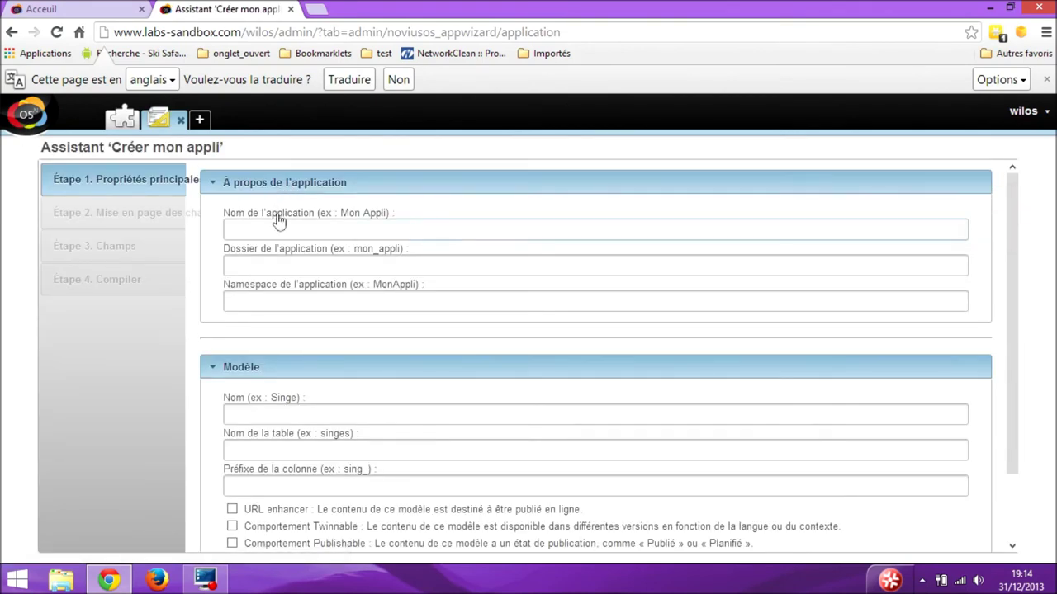
left_click(279, 228)
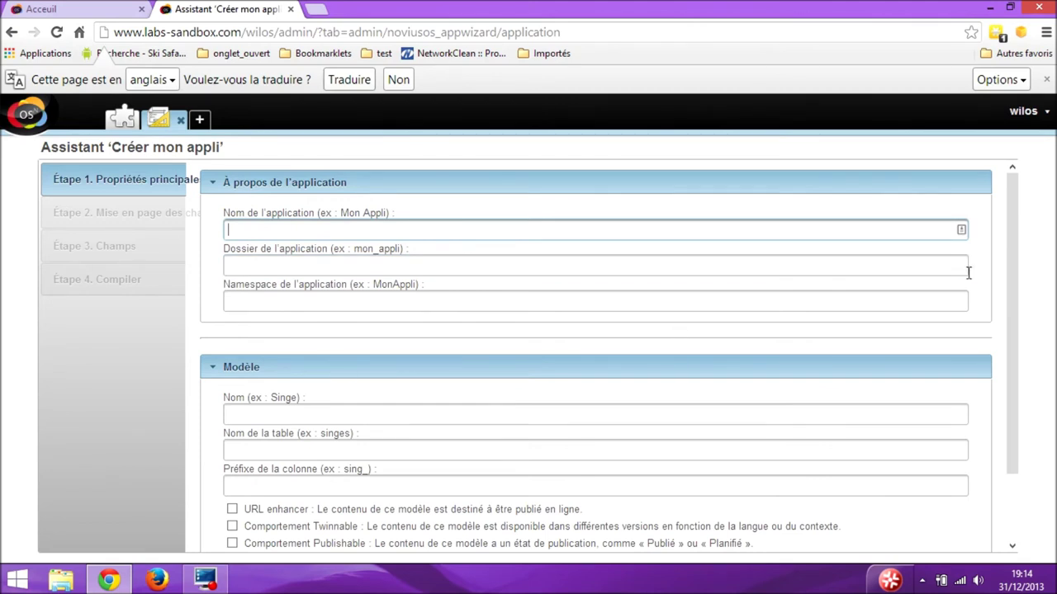
left_click_drag(1009, 238, 1019, 354)
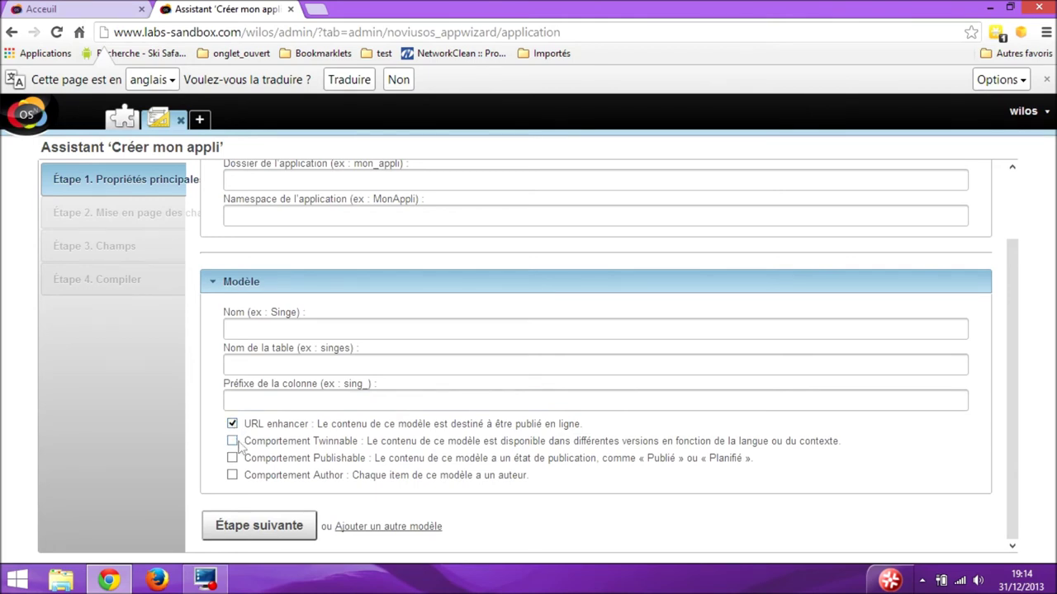
left_click(246, 523)
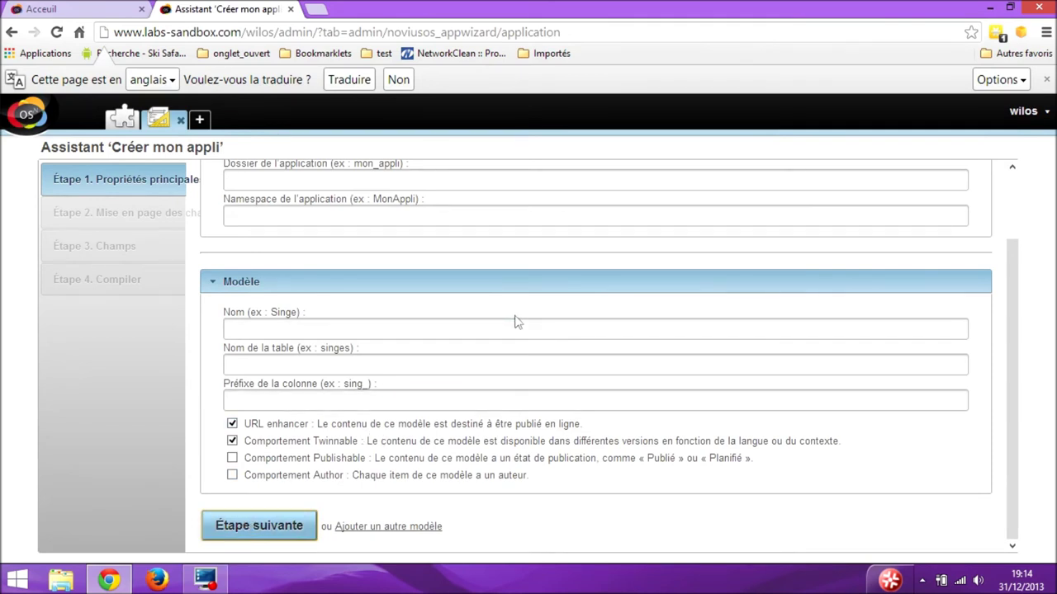
Name the application "test" and its model "Txt" in the main properties, and continue to the field layout stage.
scroll(1007, 264, "up", 1)
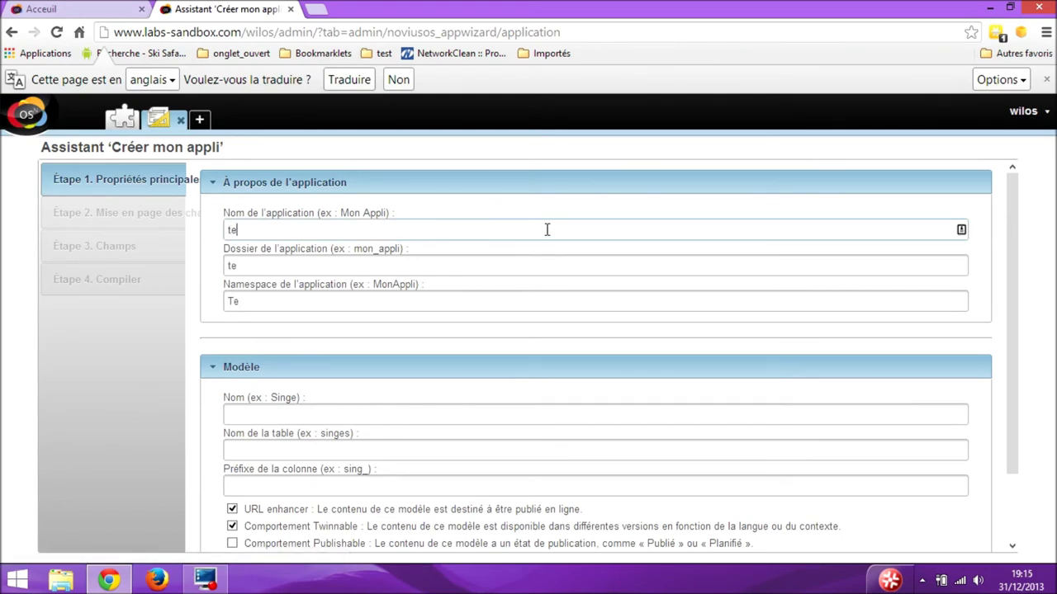
left_click(507, 414)
type("Txt")
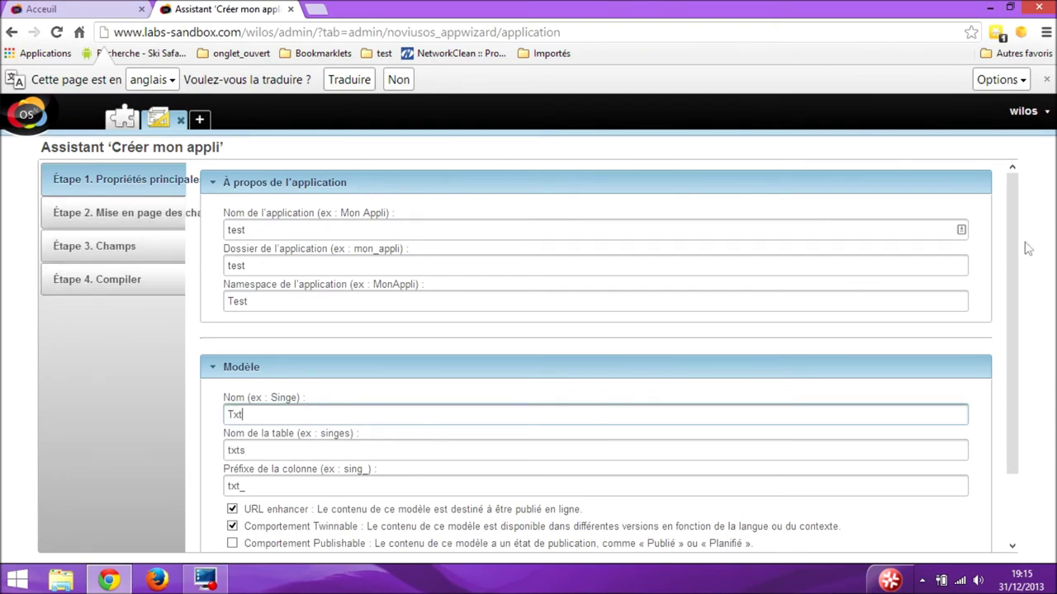
left_click_drag(1014, 253, 1019, 358)
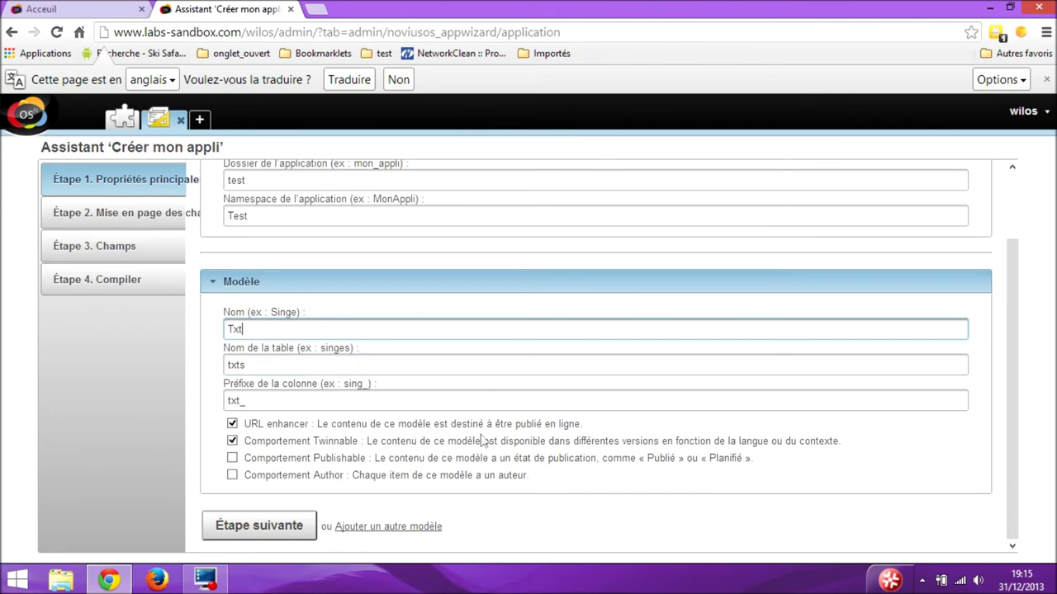
left_click(281, 526)
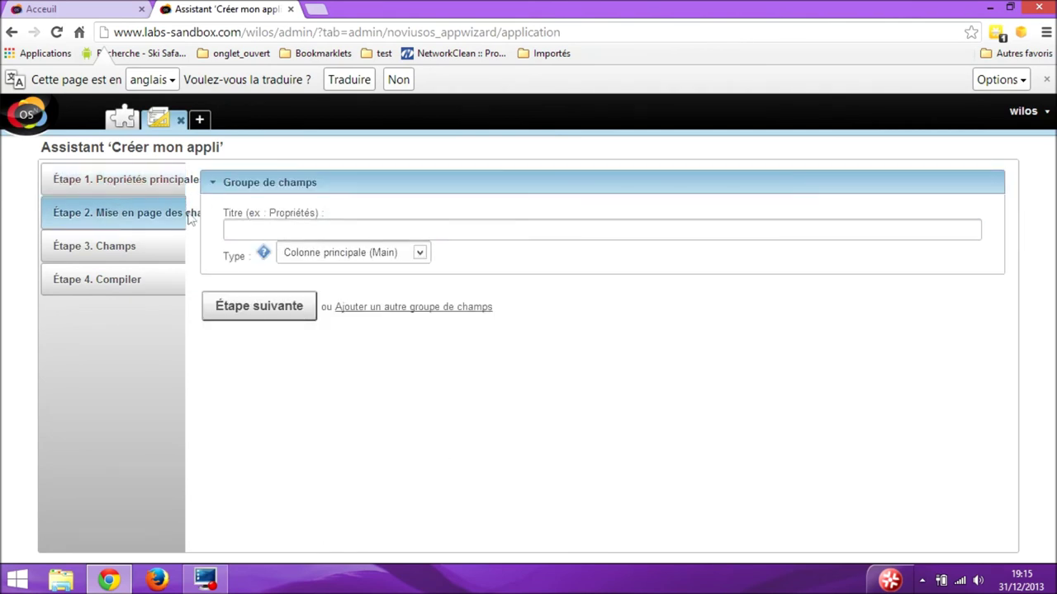
Set the field group type to "Colonne de droite (Side)", leave the field definition blank, and generate the application with installation on this Novius OS enabled.
left_click(317, 252)
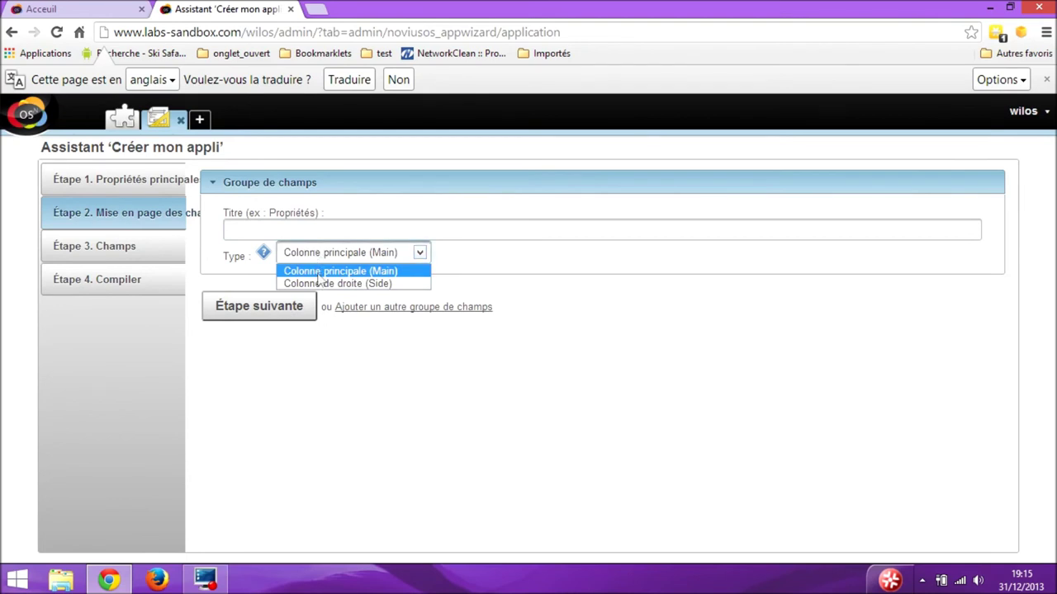
left_click(322, 284)
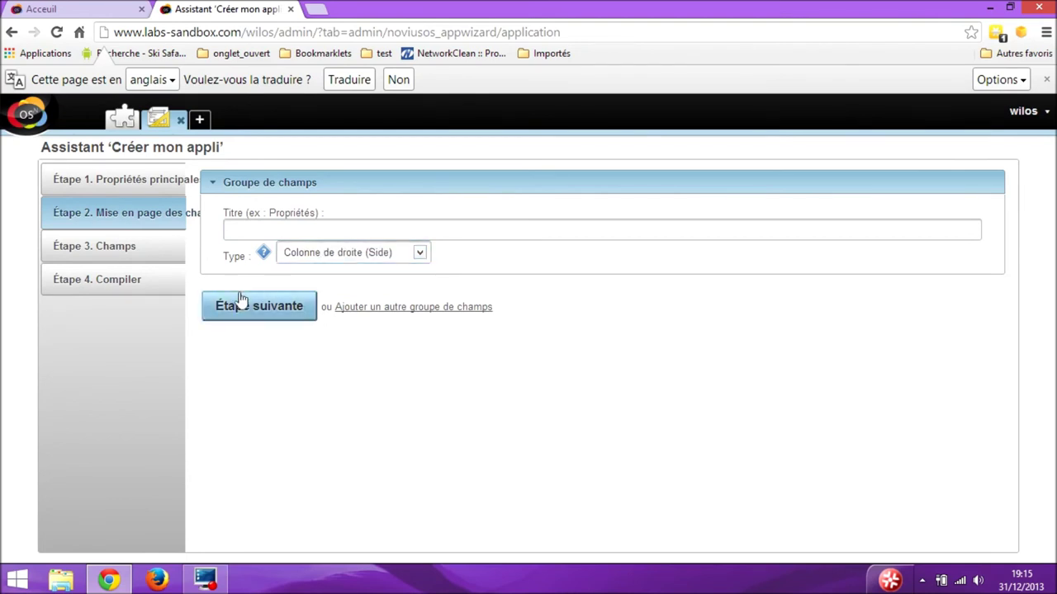
left_click(242, 304)
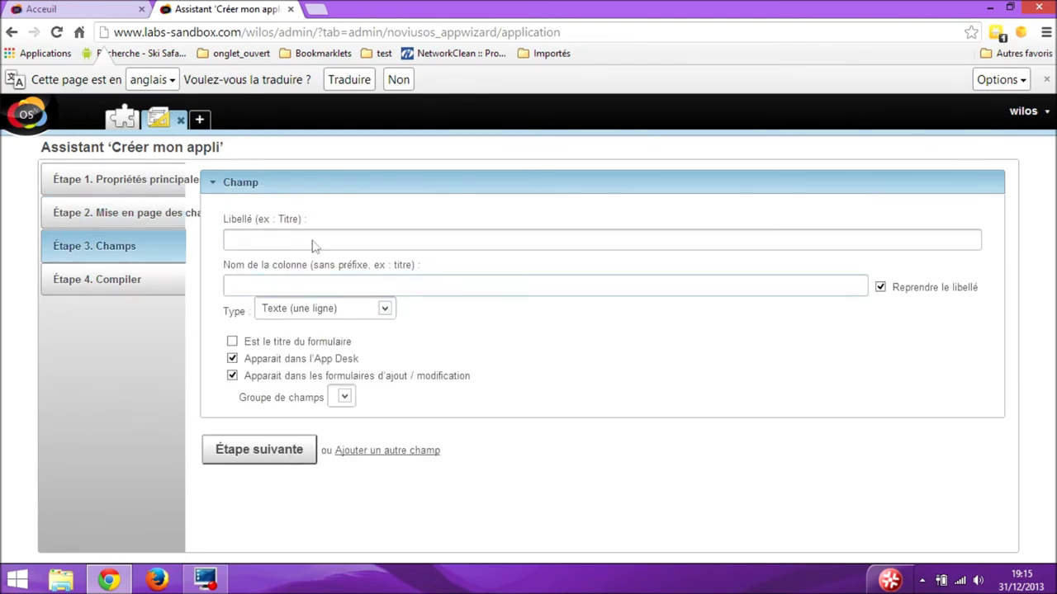
left_click(250, 448)
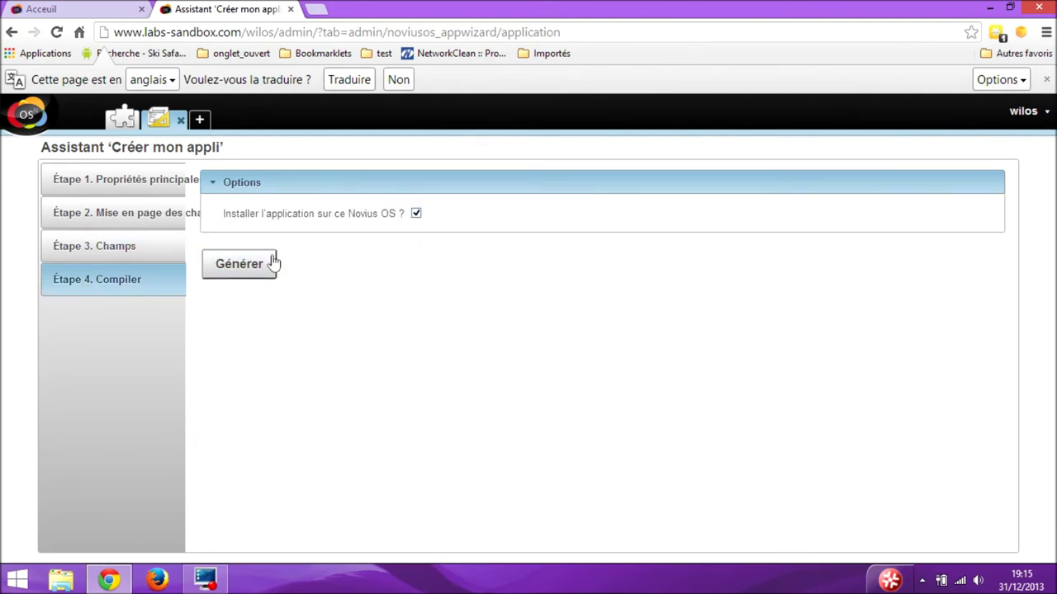
left_click(240, 266)
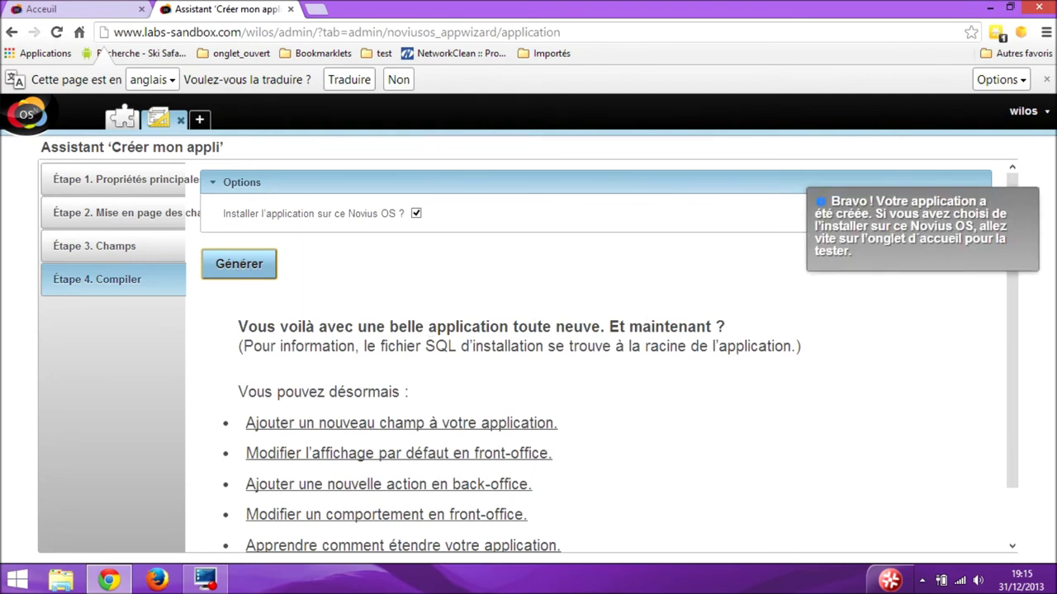
Consult the documentation on modifying the default front-office display, and close that page.
left_click_drag(1009, 305, 1012, 373)
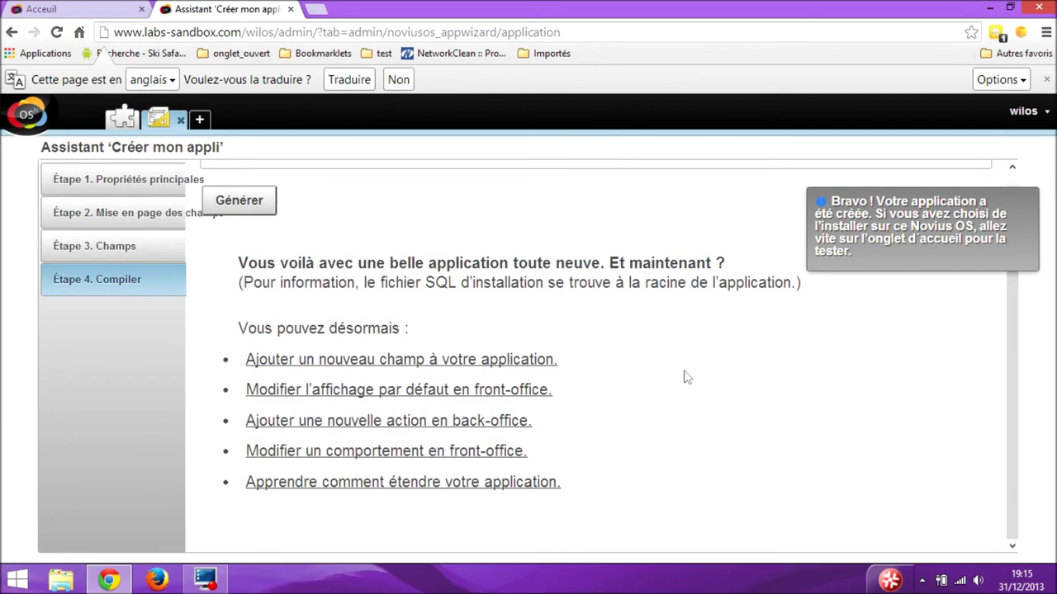
left_click(404, 391)
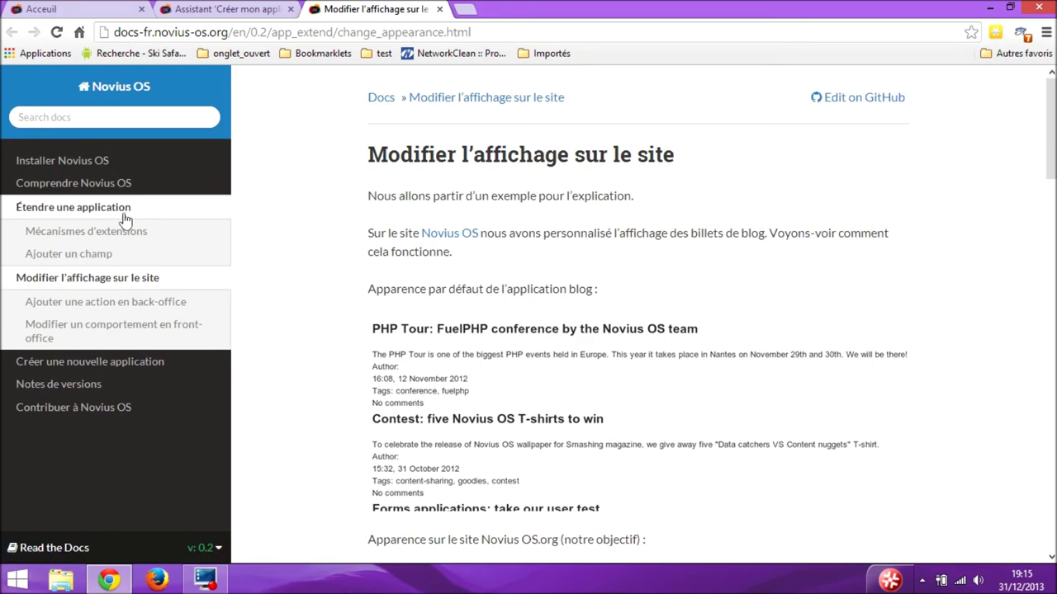
left_click(440, 9)
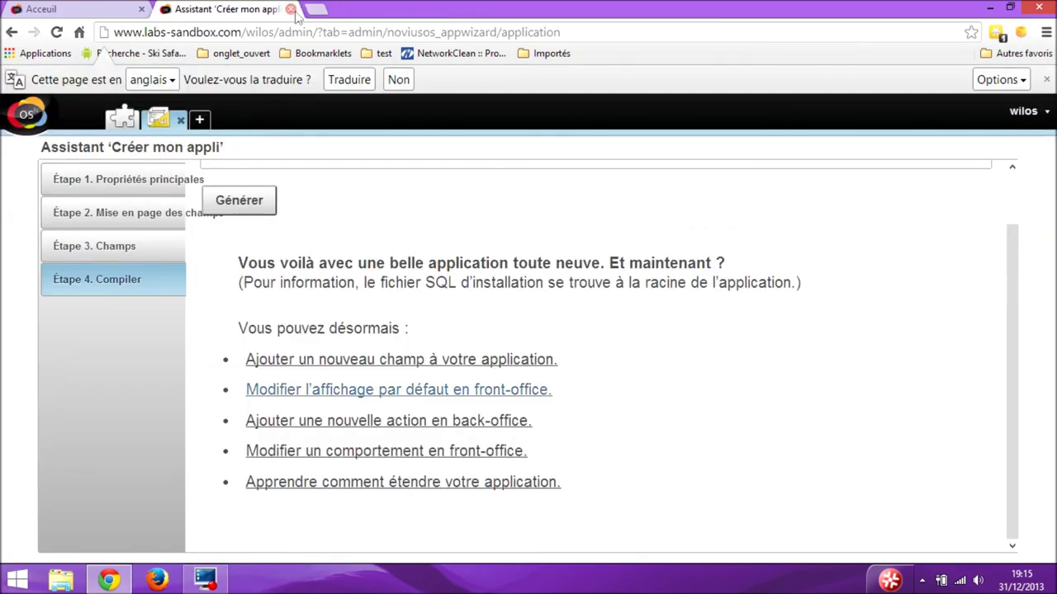
Close the app creation assistant, look at the newly generated Txt application, and close it.
left_click(180, 121)
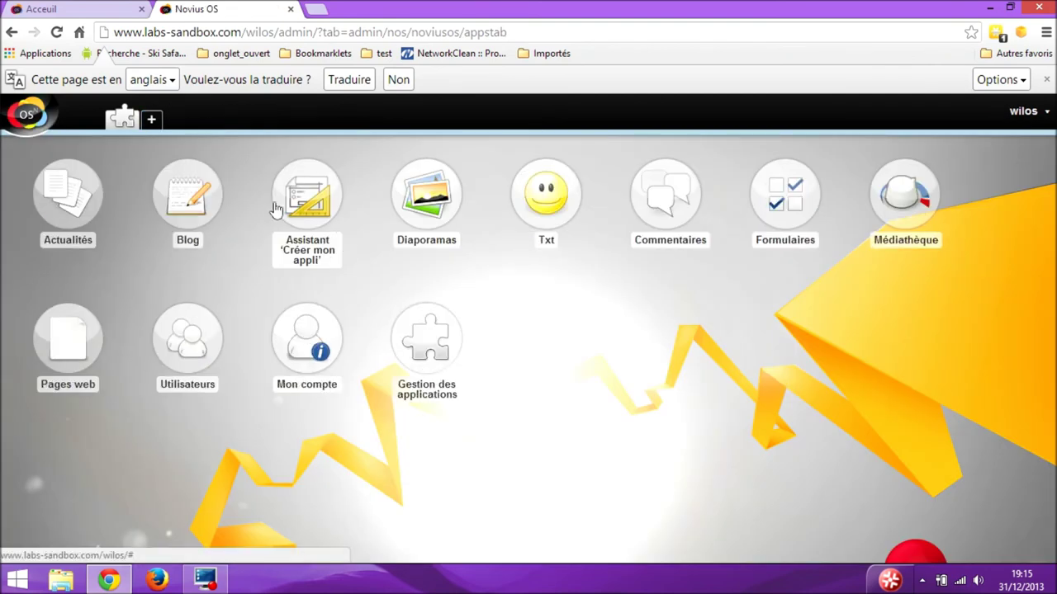
left_click(547, 195)
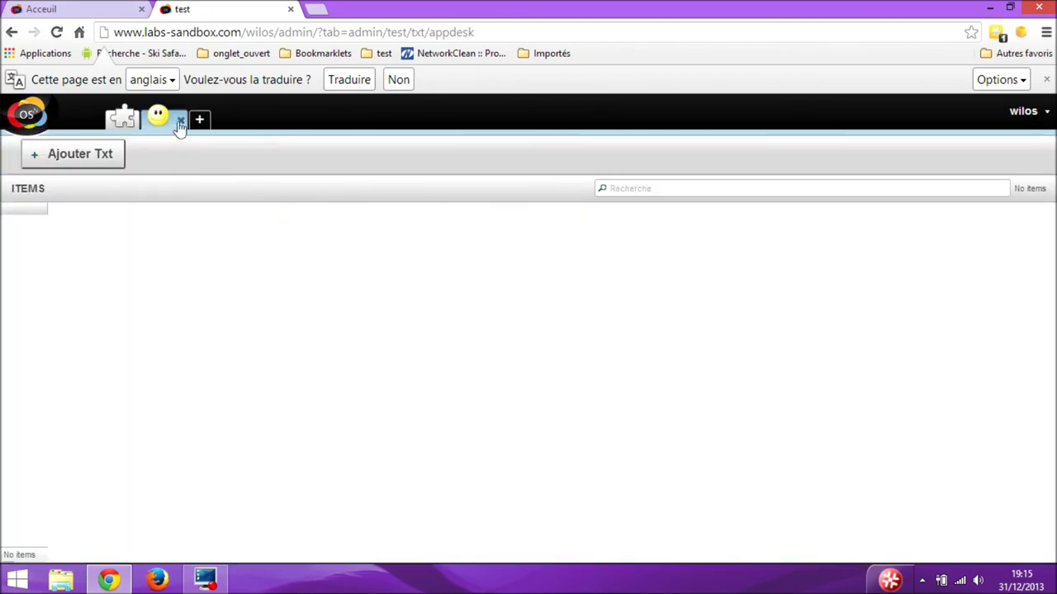
left_click(180, 122)
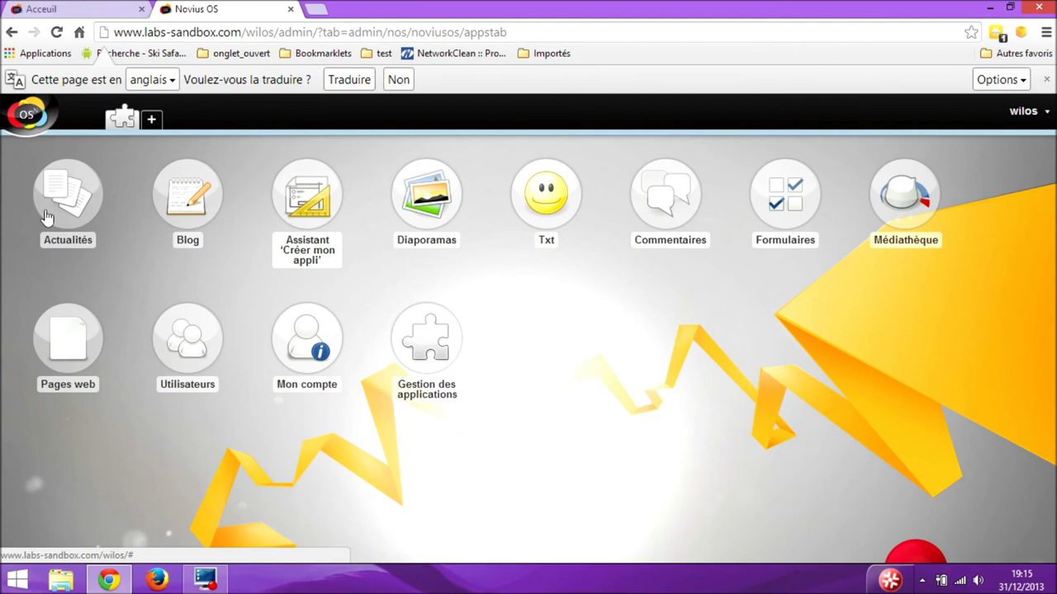
In the Utilisateurs application, examine the blank new-user form and its language choices without adding anyone, and close the application.
left_click(177, 345)
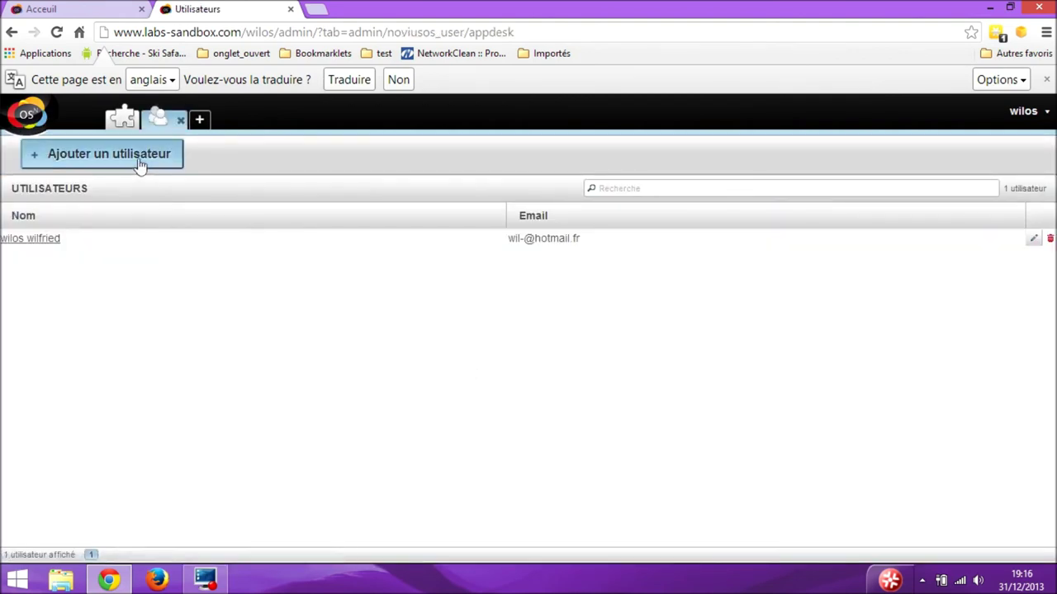
left_click(139, 162)
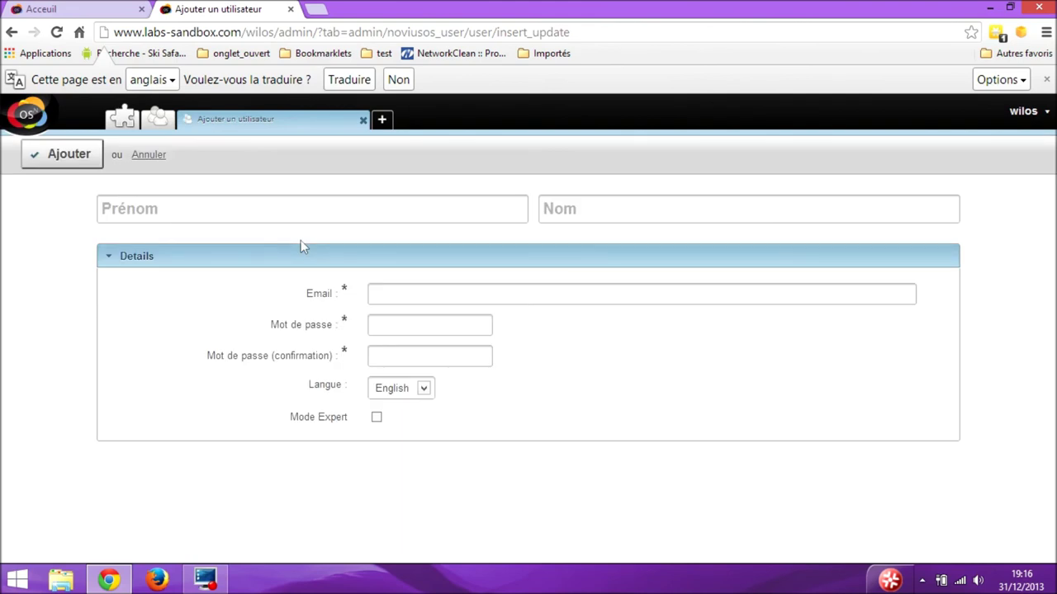
left_click(422, 387)
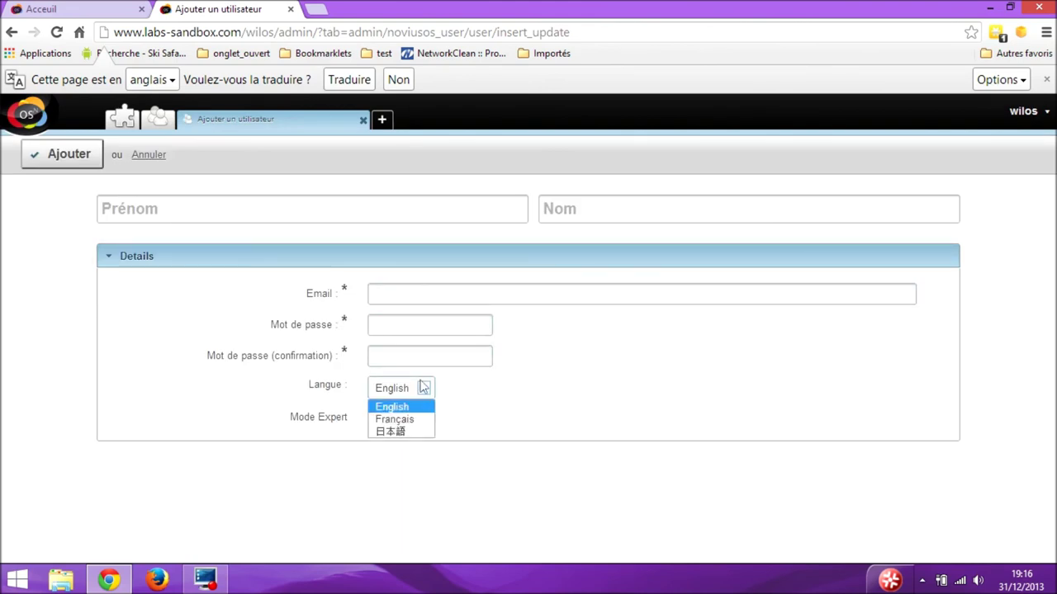
left_click(423, 387)
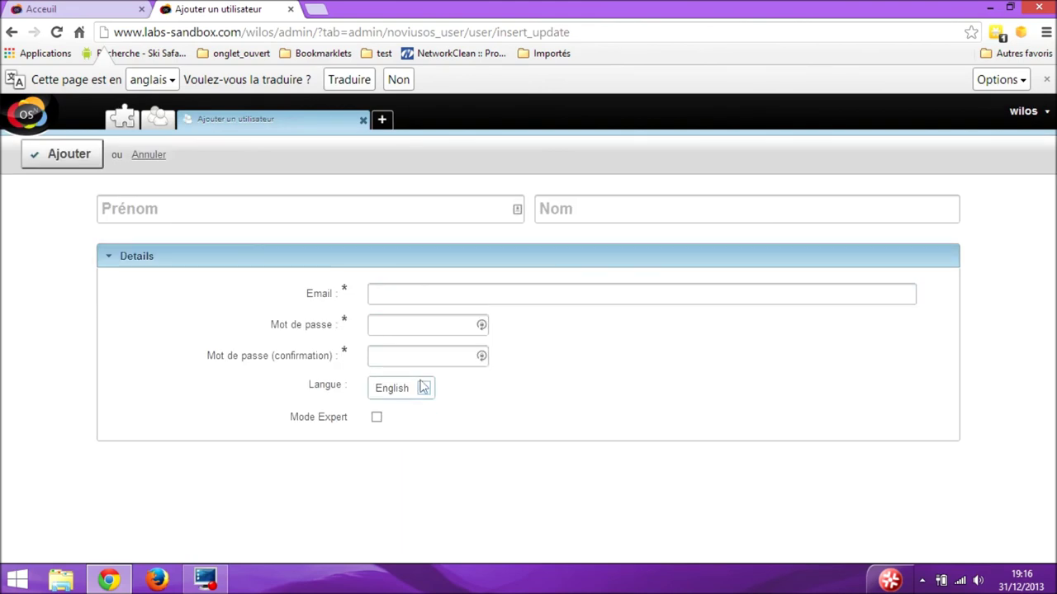
left_click(149, 156)
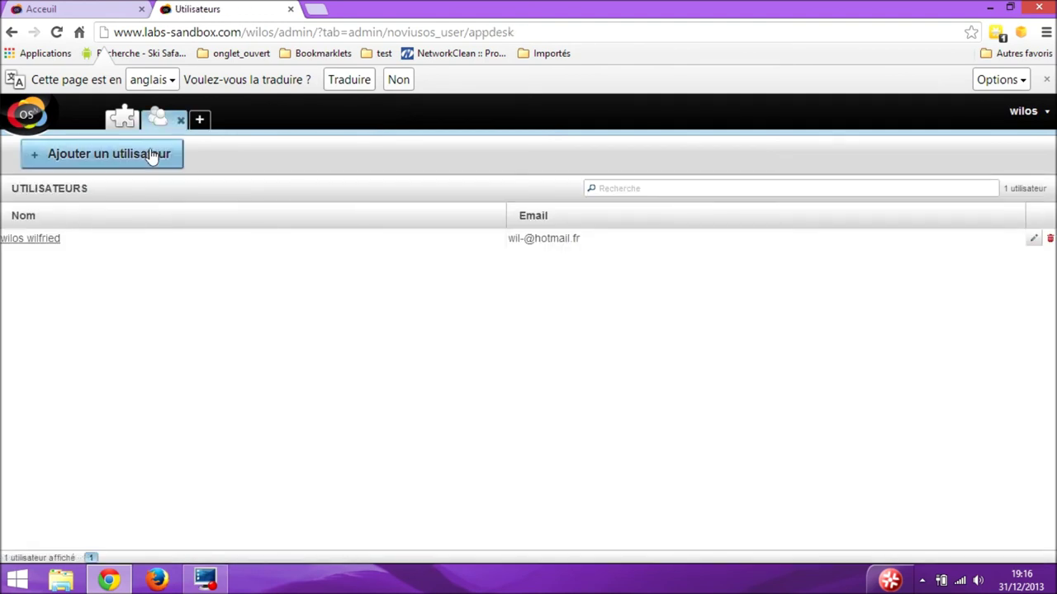
left_click(180, 120)
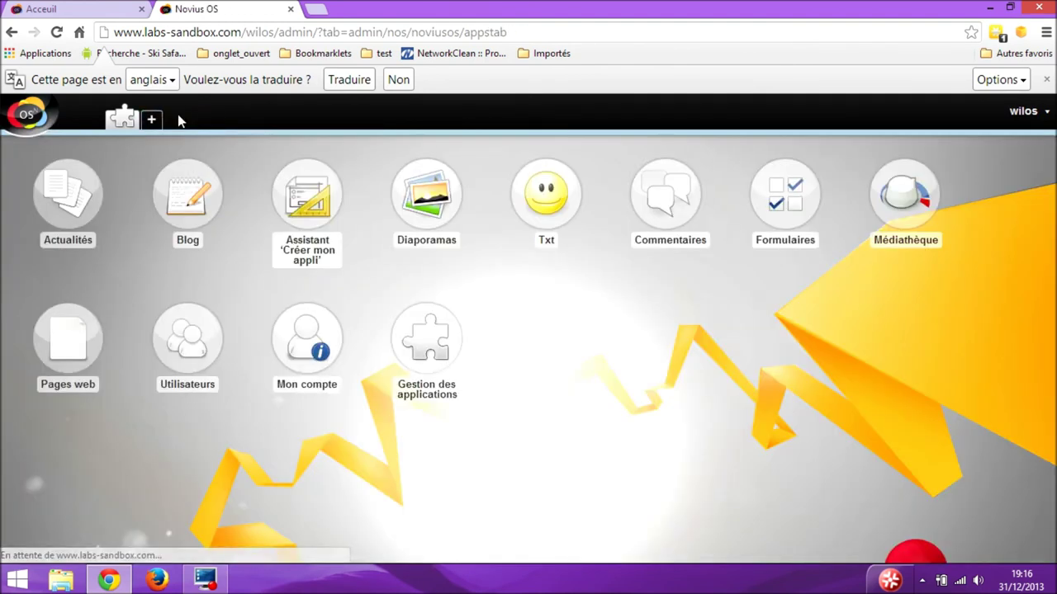
Review the properties, password and theme settings in Mon compte, and leave without saving.
left_click(297, 355)
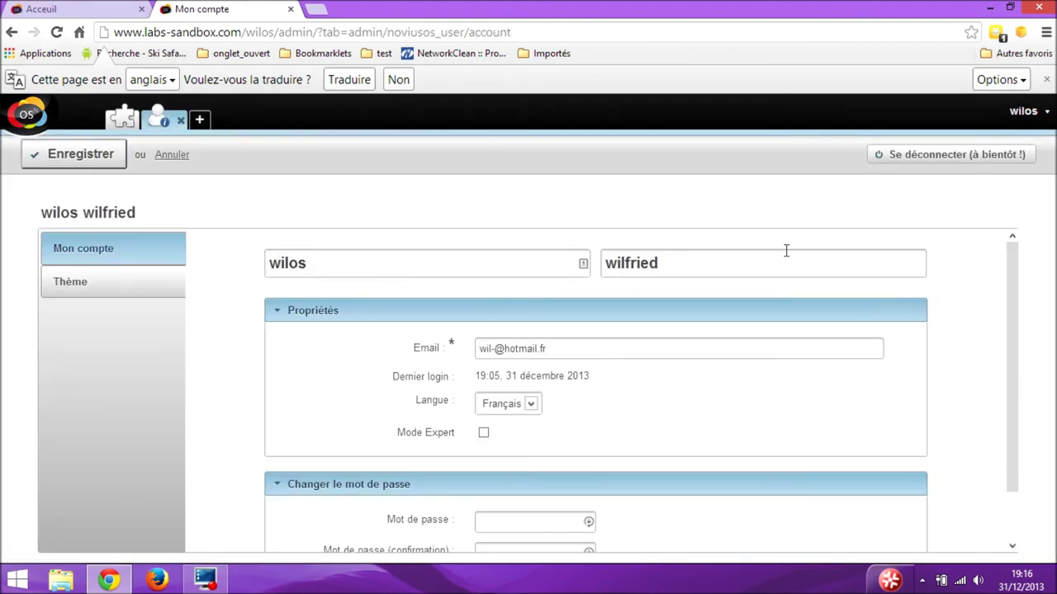
left_click_drag(1018, 278, 1019, 361)
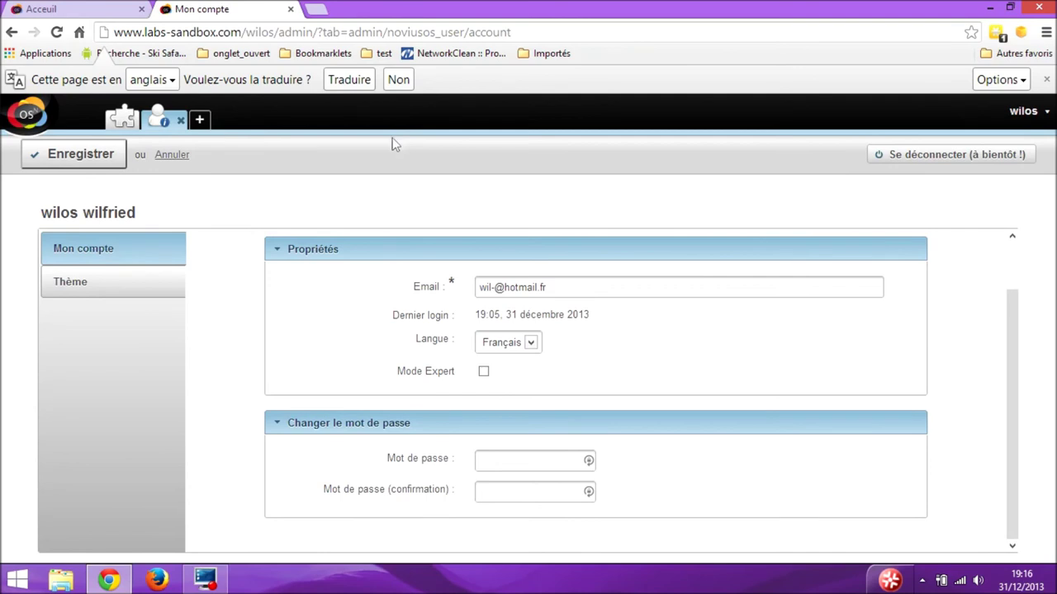
left_click(74, 281)
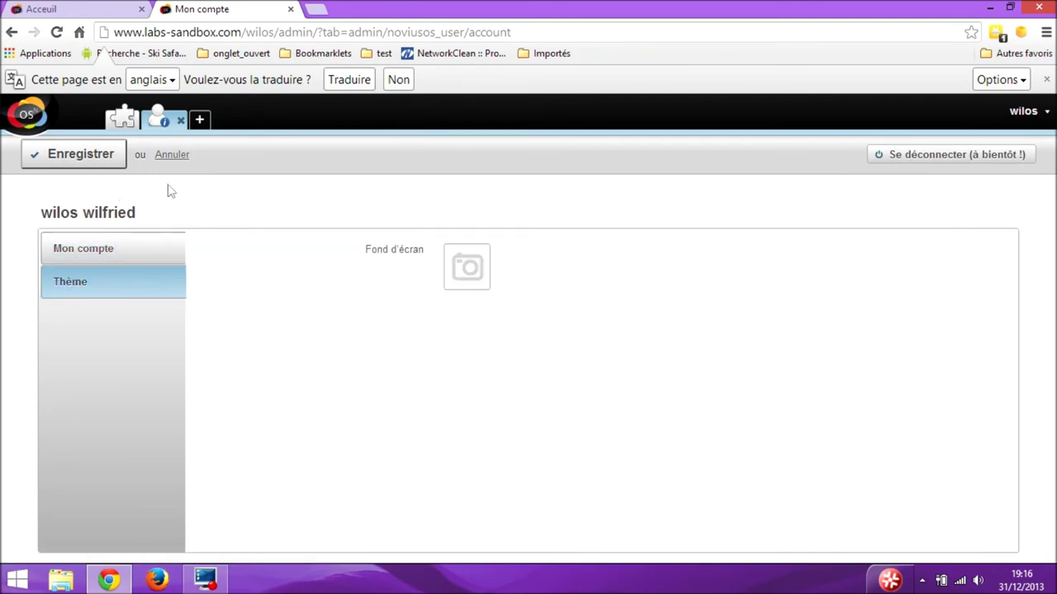
left_click(182, 161)
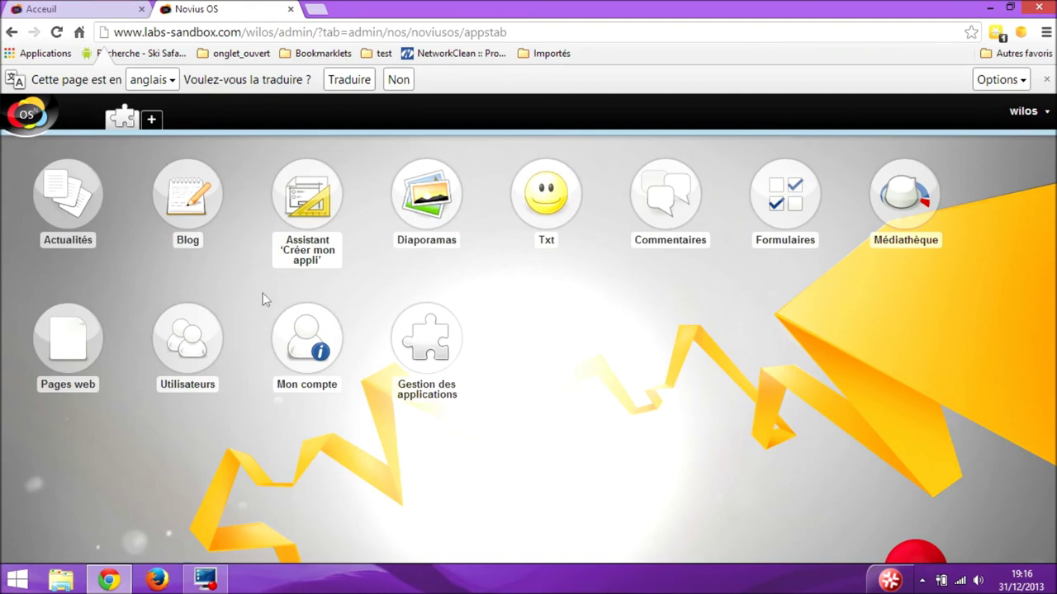
Look at the list of posts in the Blog application, and close it.
left_click(189, 193)
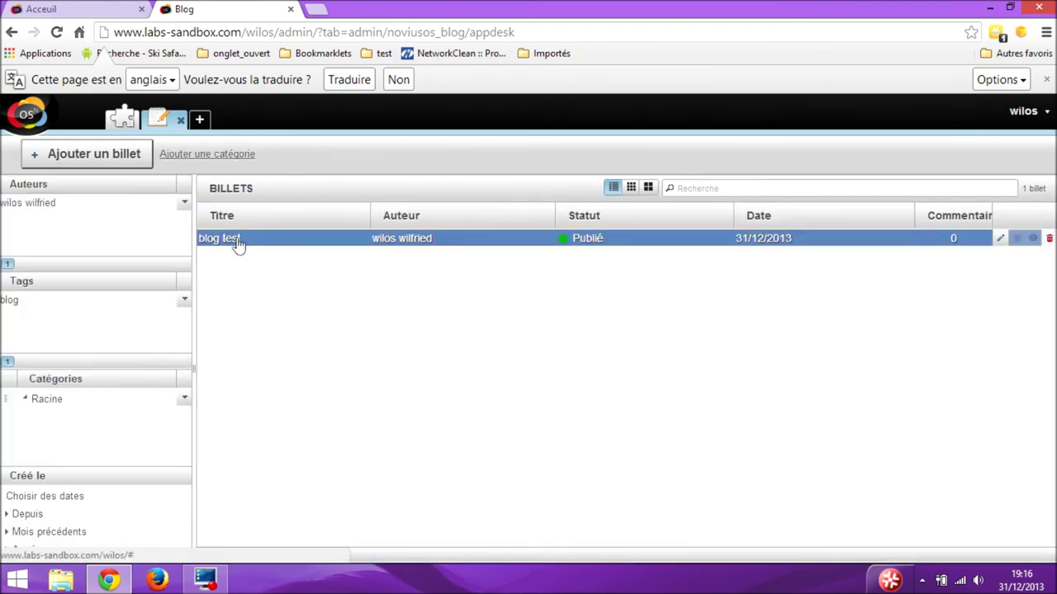
left_click(179, 123)
In Gestion des applications, uninstall the Assistant 'Créer mon appli' and check the list of available applications.
left_click(436, 334)
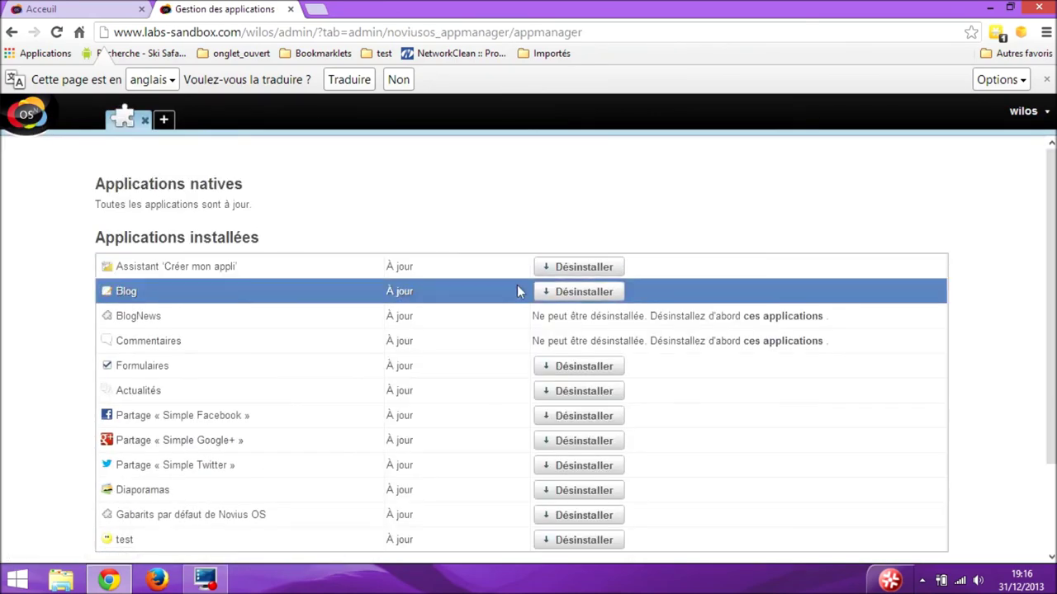
left_click(600, 277)
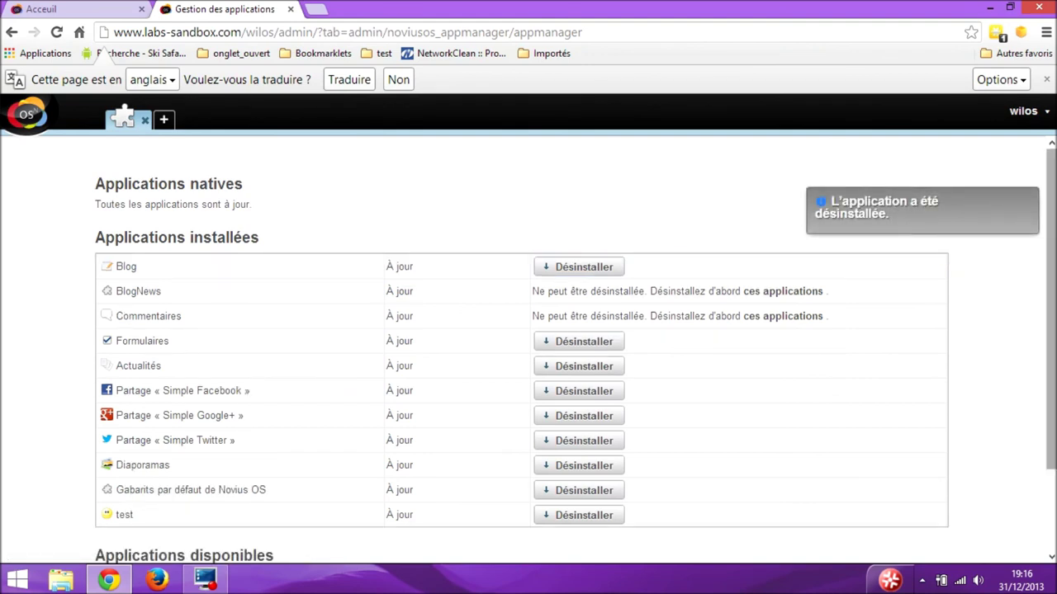
scroll(1050, 330, "down", 2)
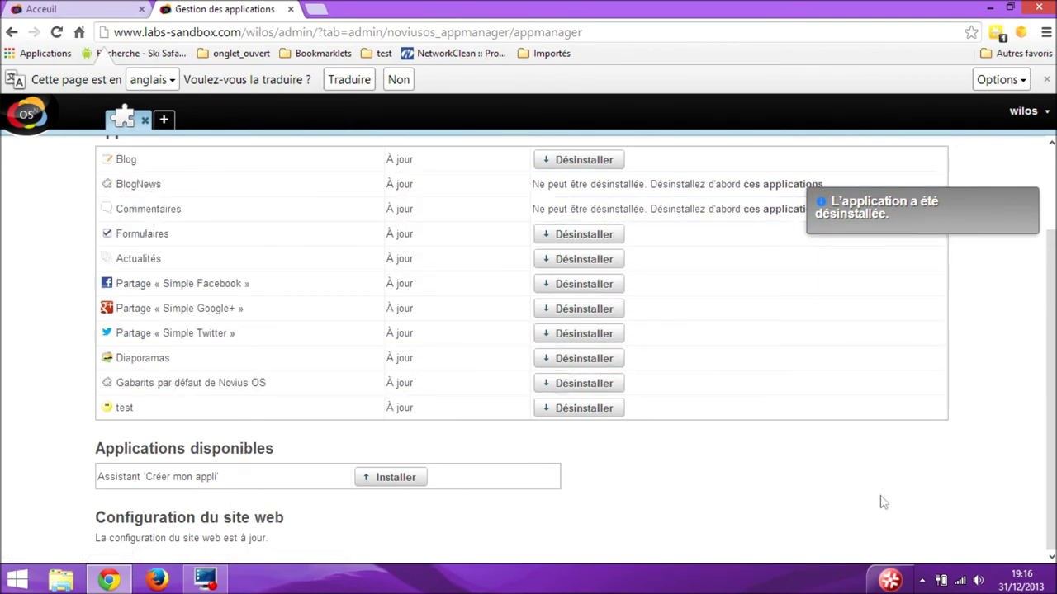
left_click_drag(1053, 473, 1053, 310)
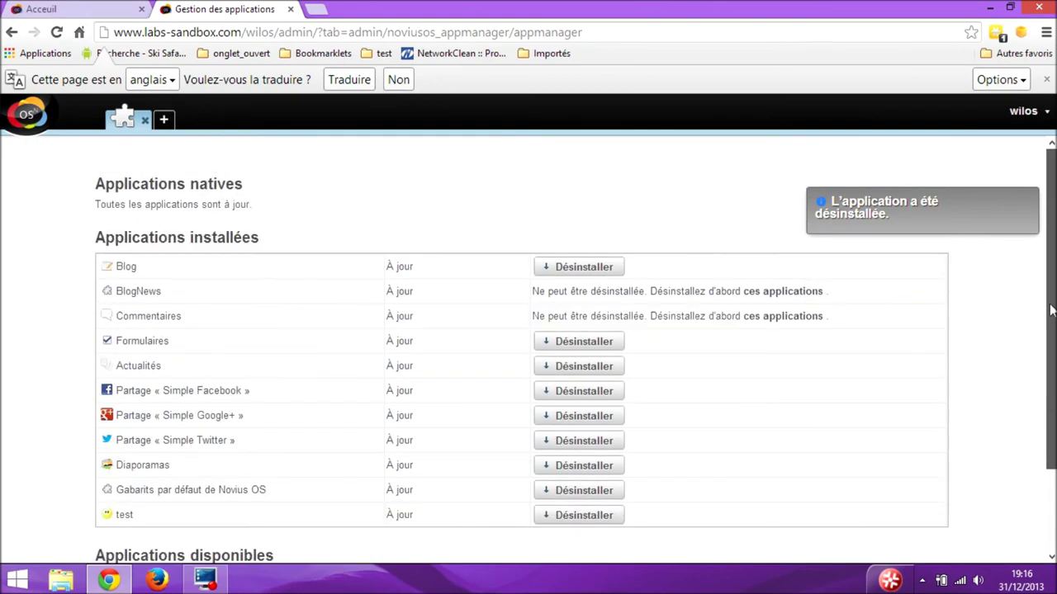
left_click(1026, 203)
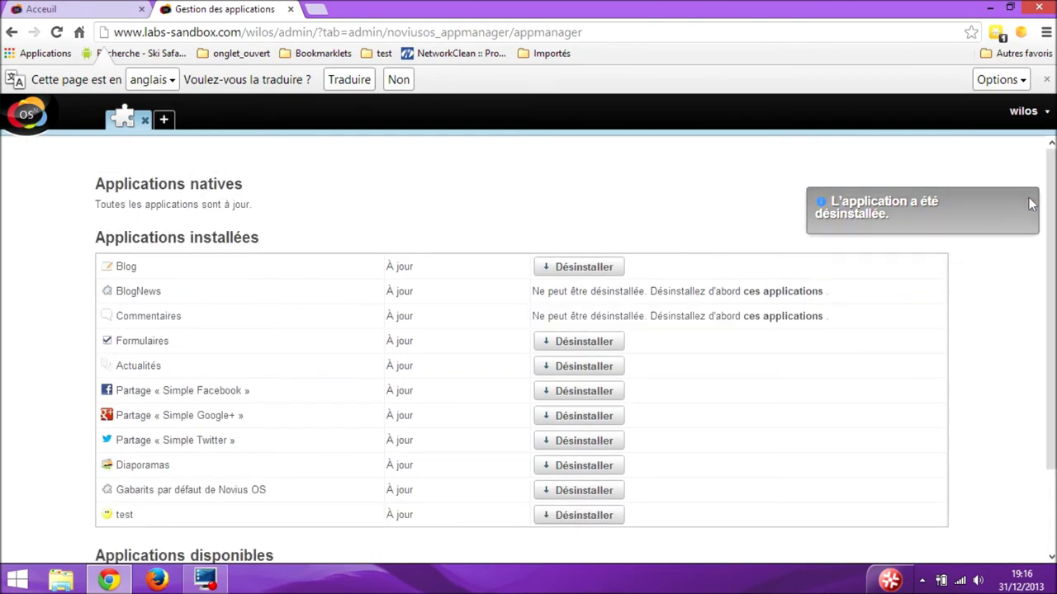
Dismiss the LastPass duplicate-password alert and change the Novius OS interface language to English.
left_click(1045, 116)
left_click(996, 32)
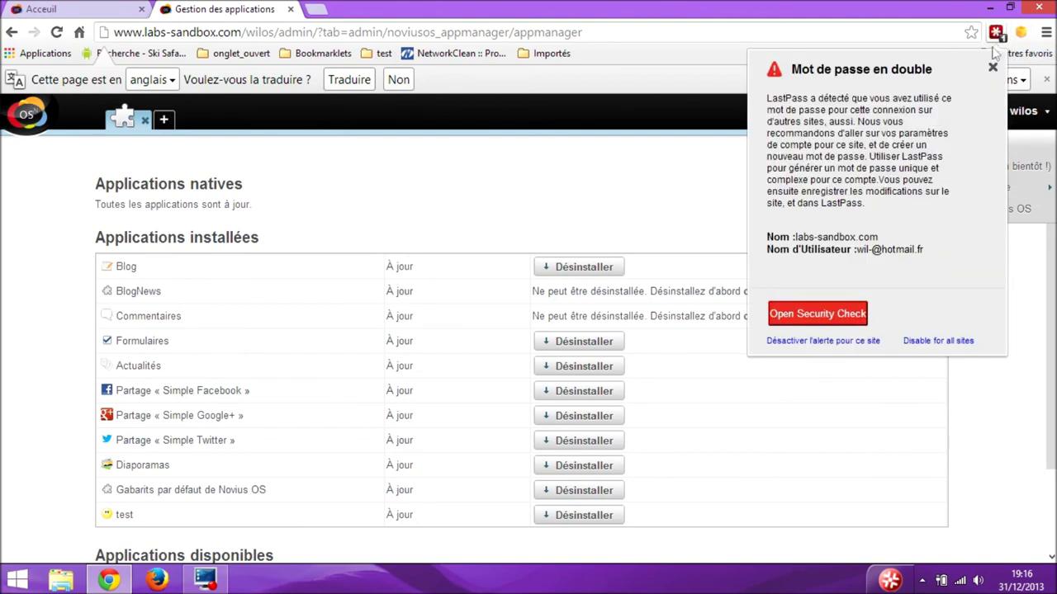
left_click(992, 70)
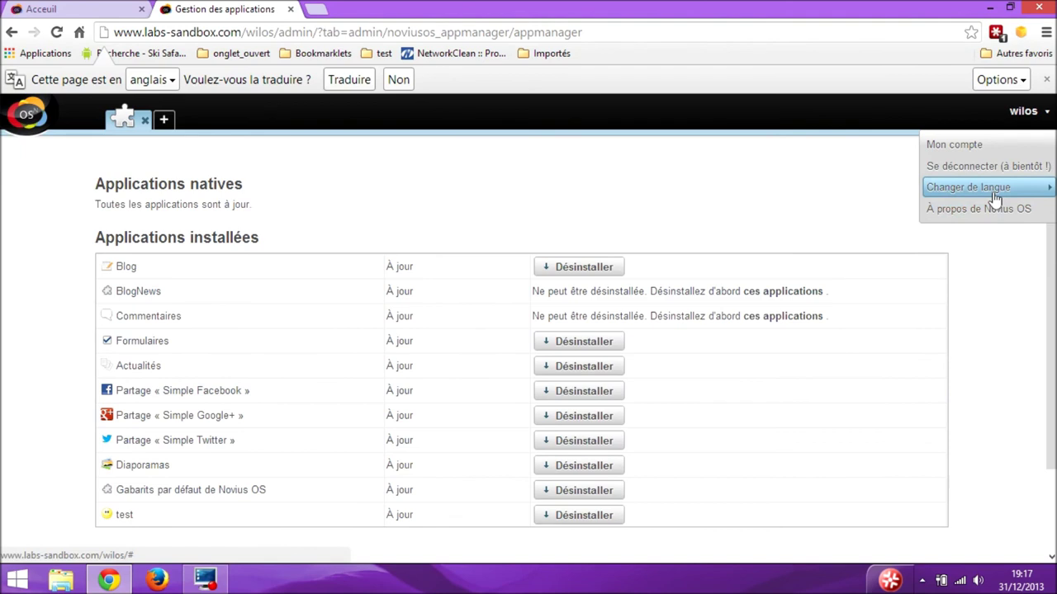
mouse_move(994, 199)
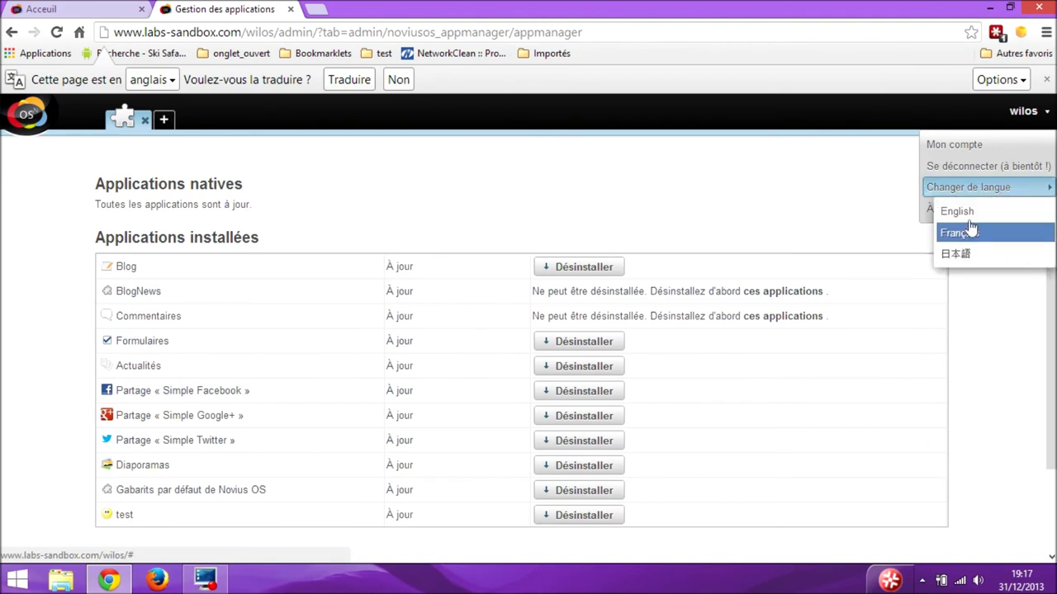
left_click(971, 213)
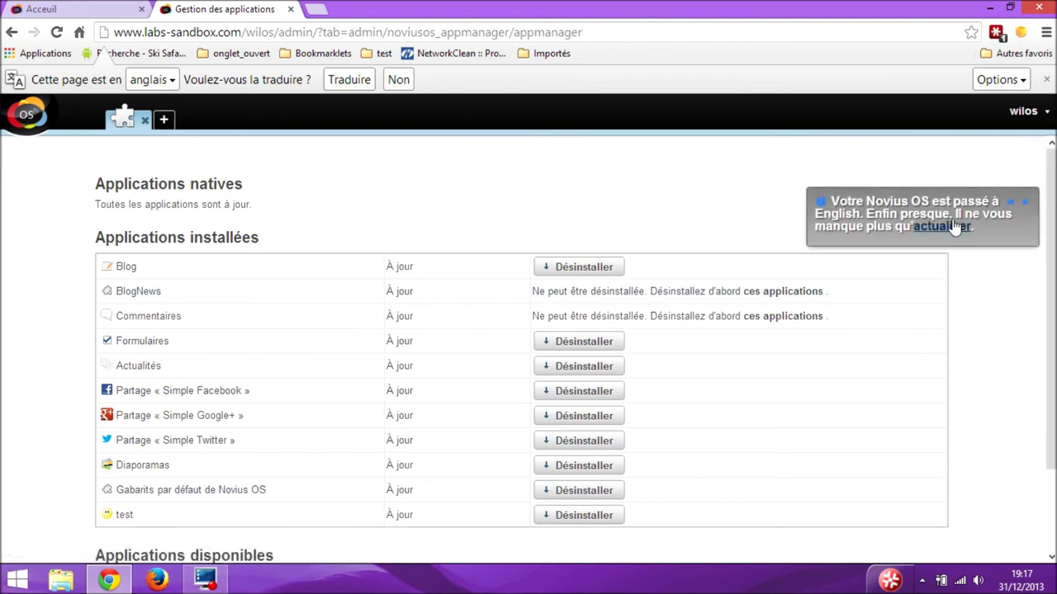
Refresh the administration to load it in English, and switch the interface language back to Français.
left_click(956, 227)
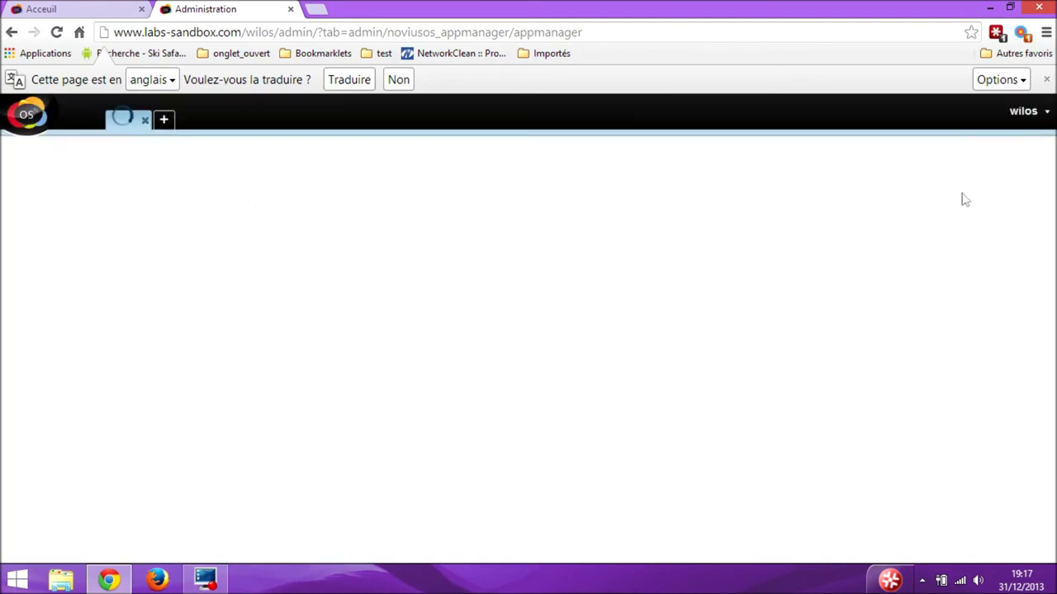
left_click(1046, 112)
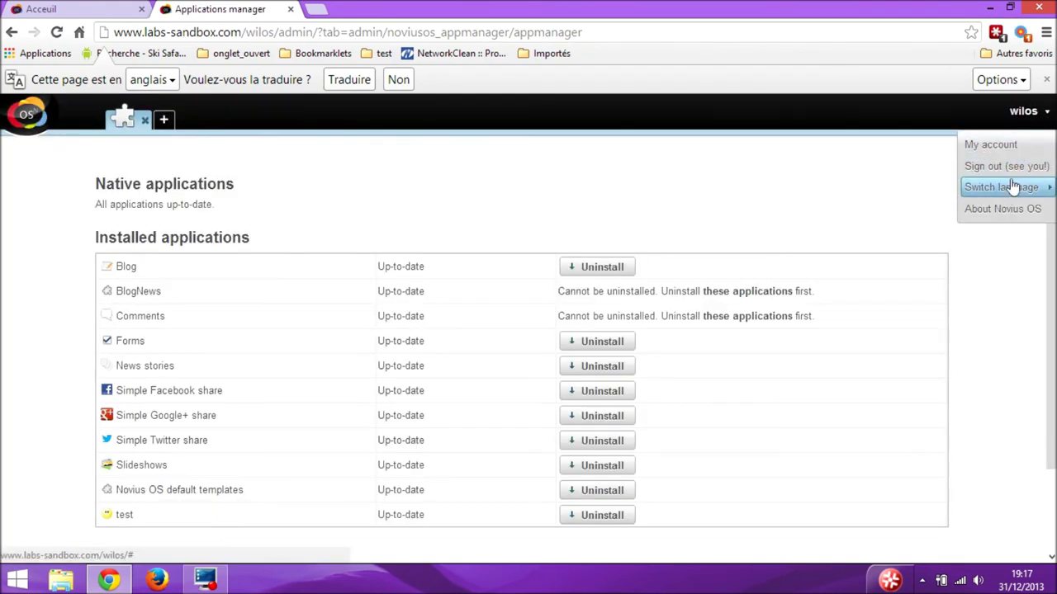
mouse_move(1014, 188)
left_click(974, 231)
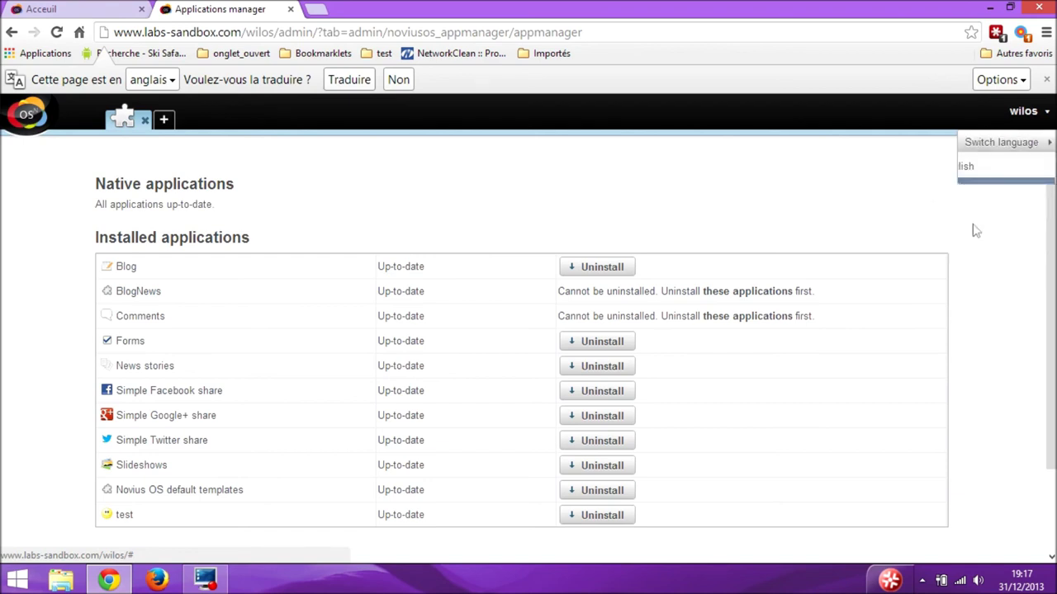
Open the account page of the signed-in user to view its properties.
left_click(1042, 112)
left_click(1008, 141)
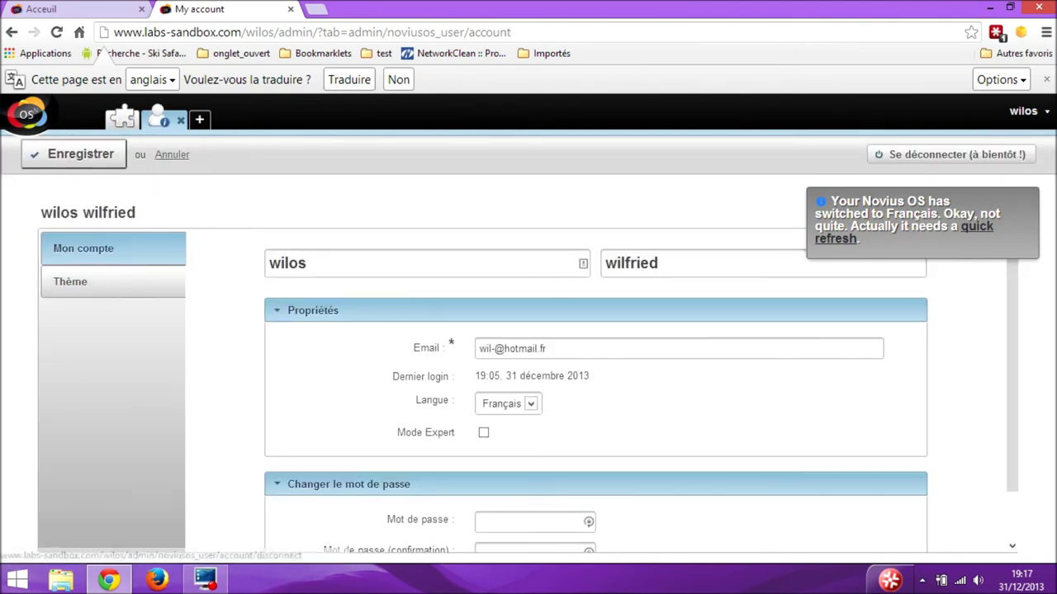
Sign out of the administration and sign back in with the prefilled credentials.
left_click(1043, 114)
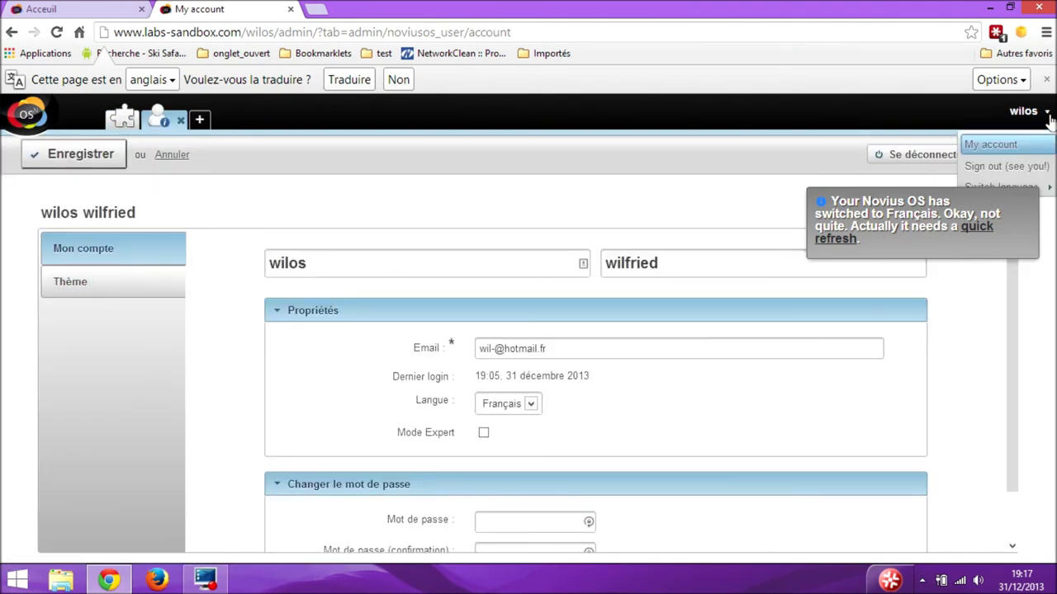
left_click(1014, 166)
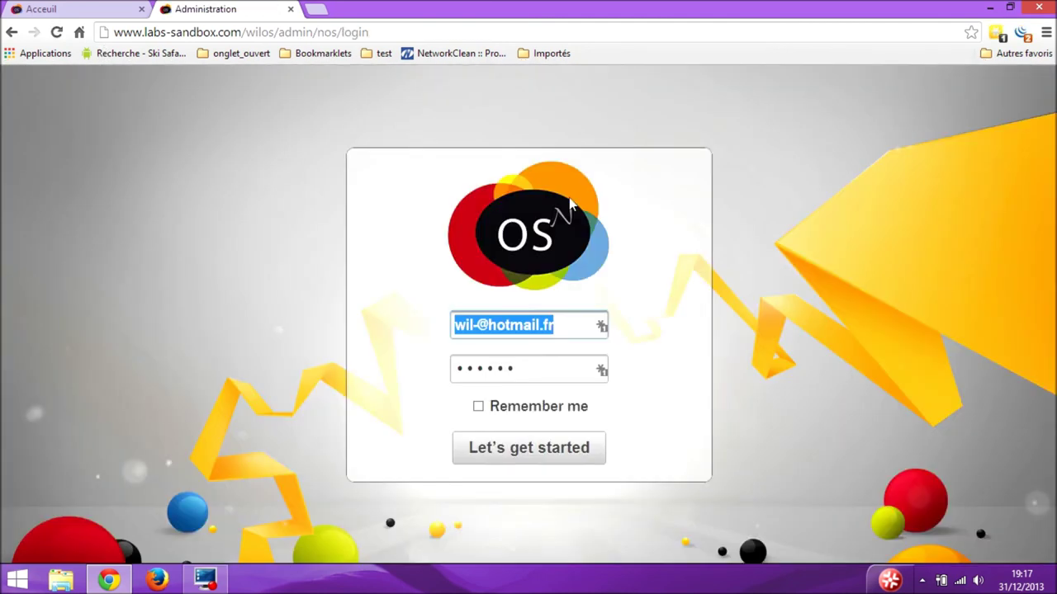
left_click(521, 452)
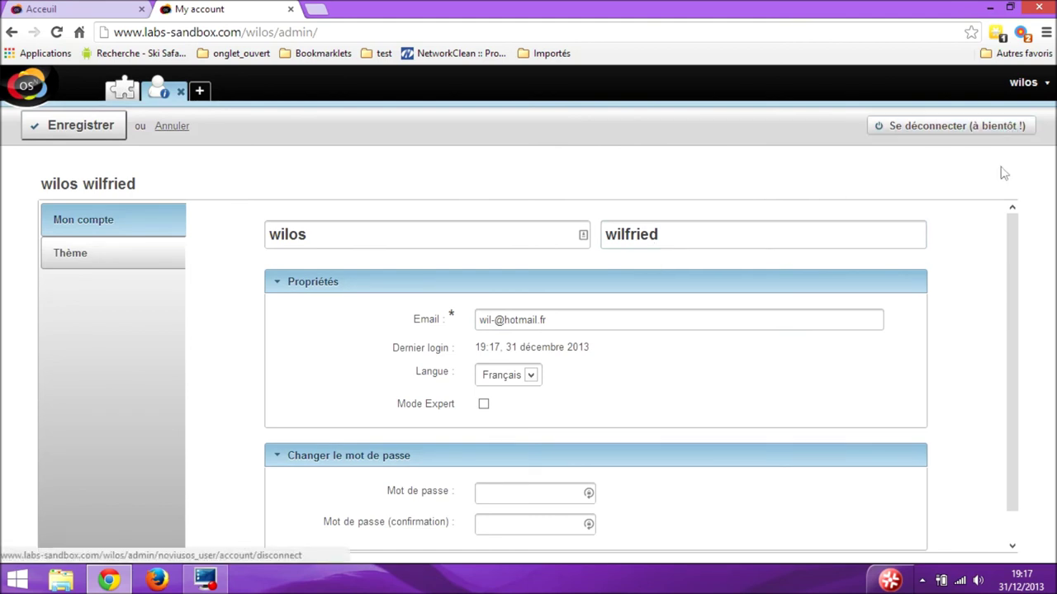
Open the À propos de Novius OS window to view the version and license information.
left_click(1045, 92)
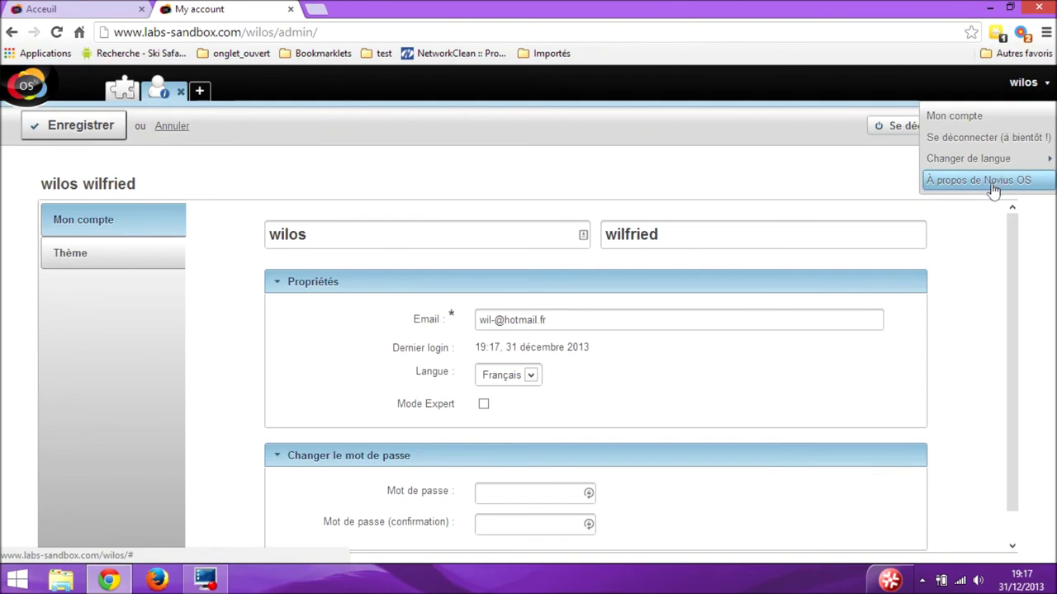
left_click(991, 181)
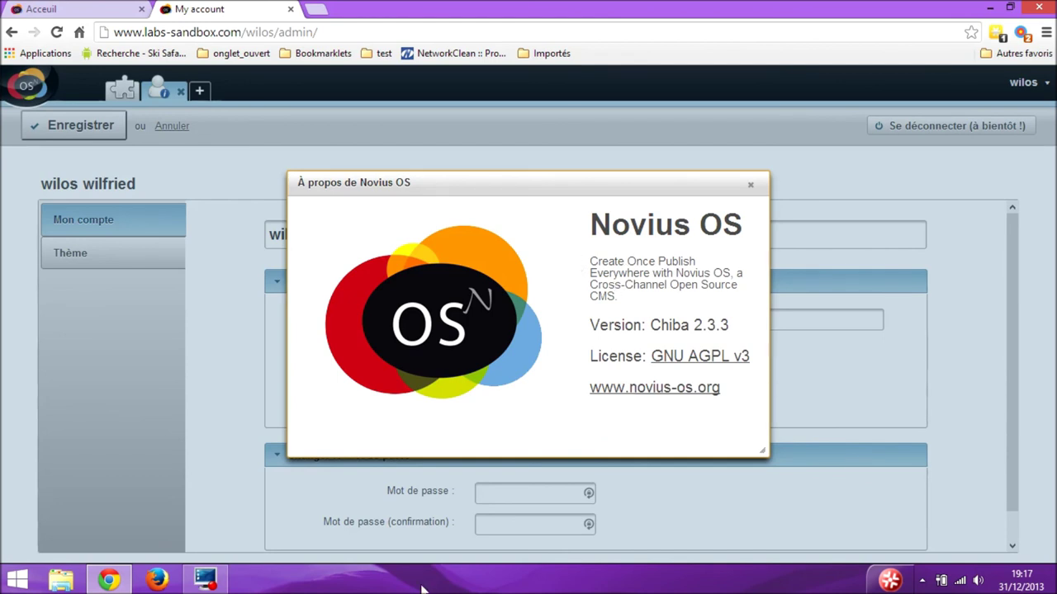
left_click(205, 580)
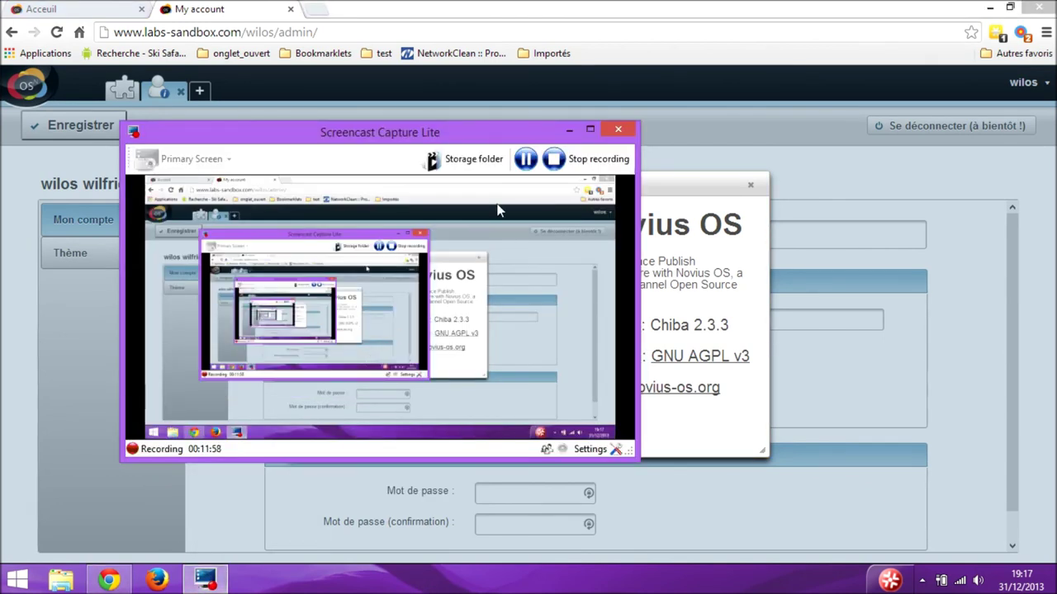